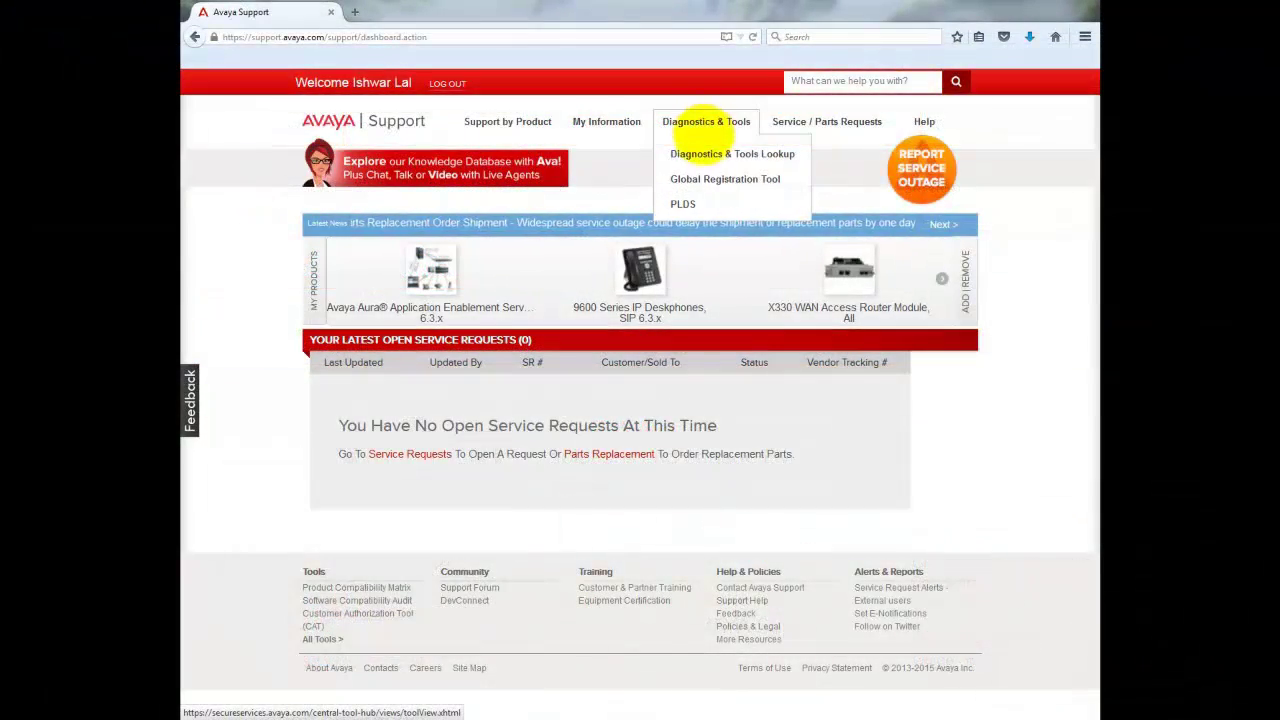
# Filter the Diagnostics & Tools lookup to diagnostic tools and scroll to Softclients Log Collector.
pyautogui.click(708, 152)
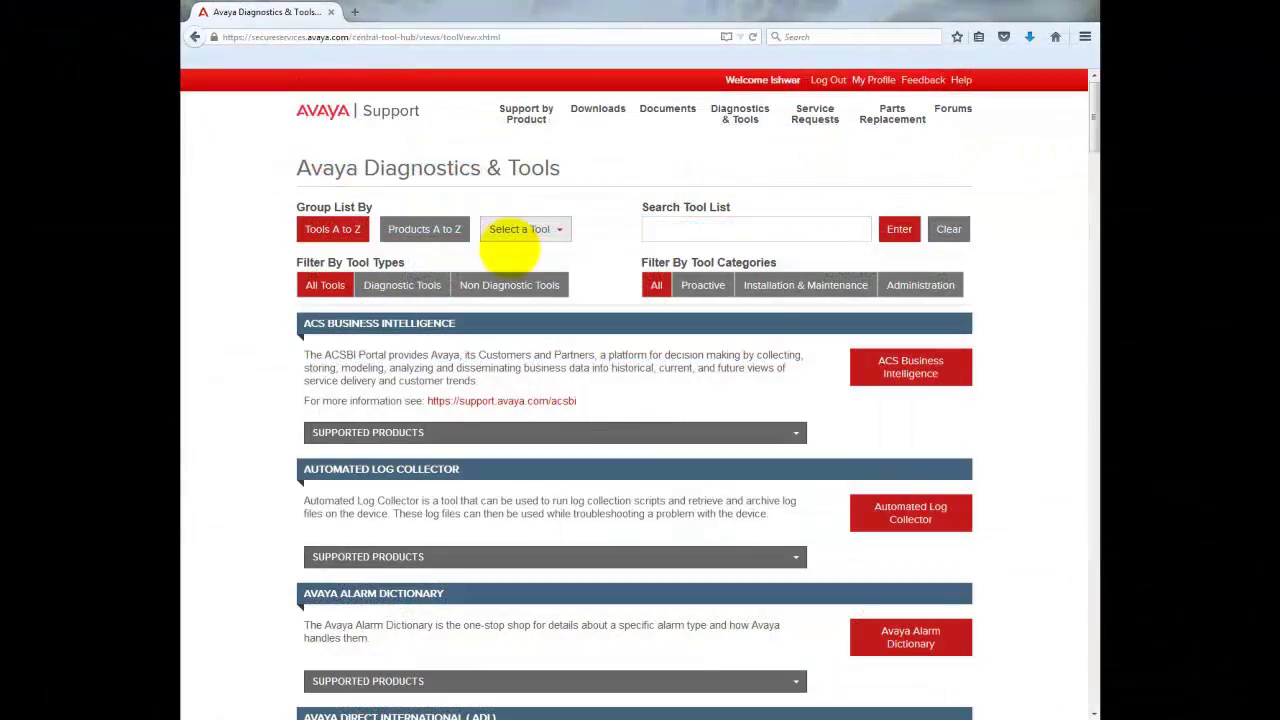
pyautogui.click(401, 285)
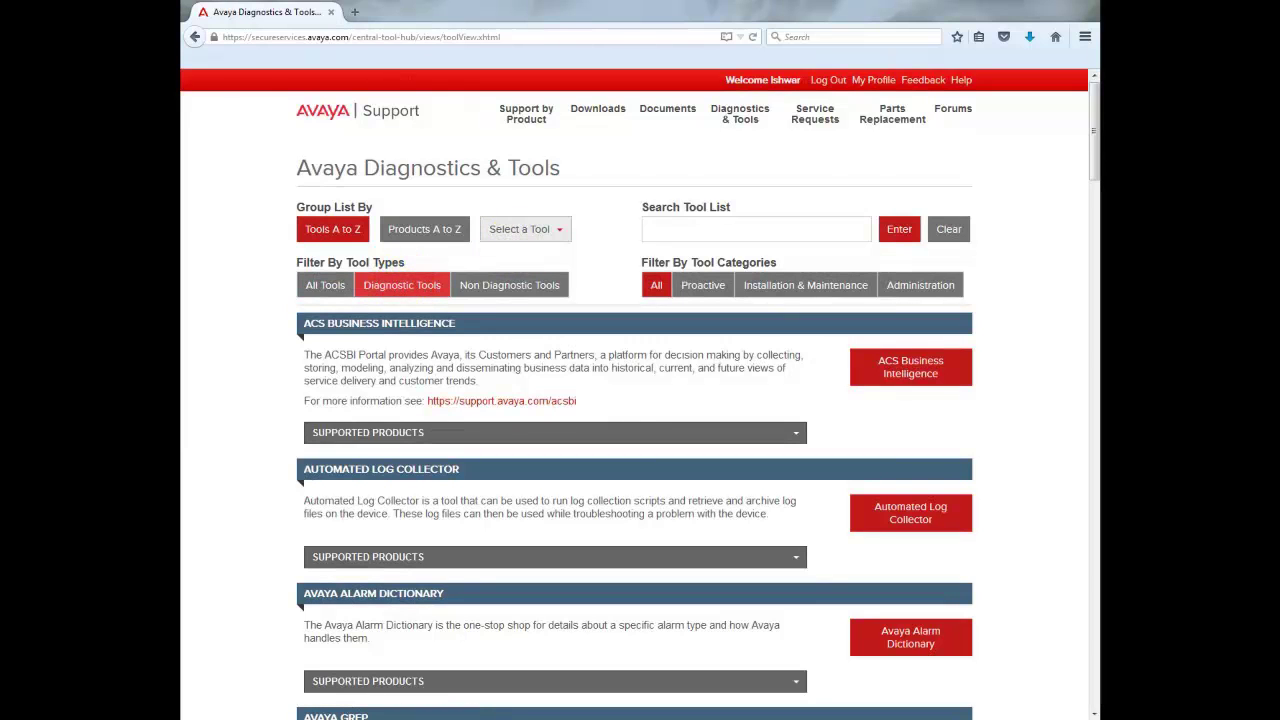
pyautogui.moveTo(1094, 130); pyautogui.dragTo(1094, 635)
pyautogui.scroll(-1, 640, 400)
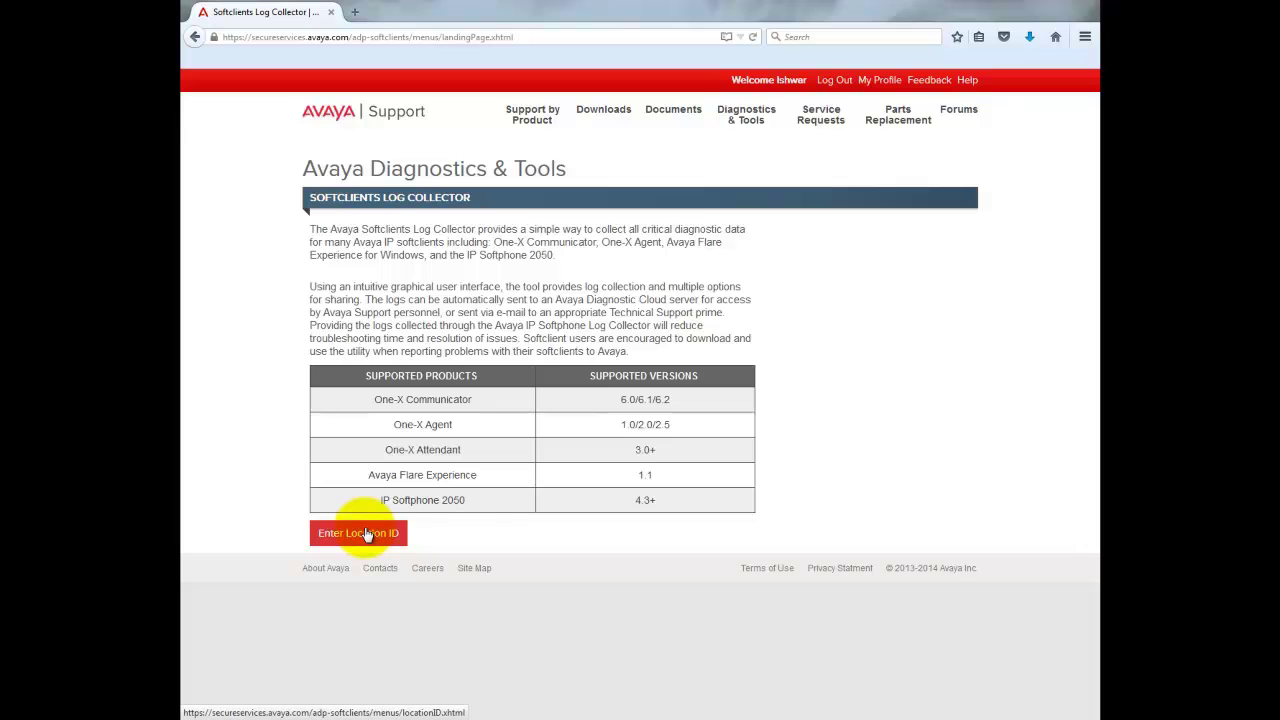
# Look up the tool by location ID and proceed to the ASLC 2.0 download.
pyautogui.click(366, 533)
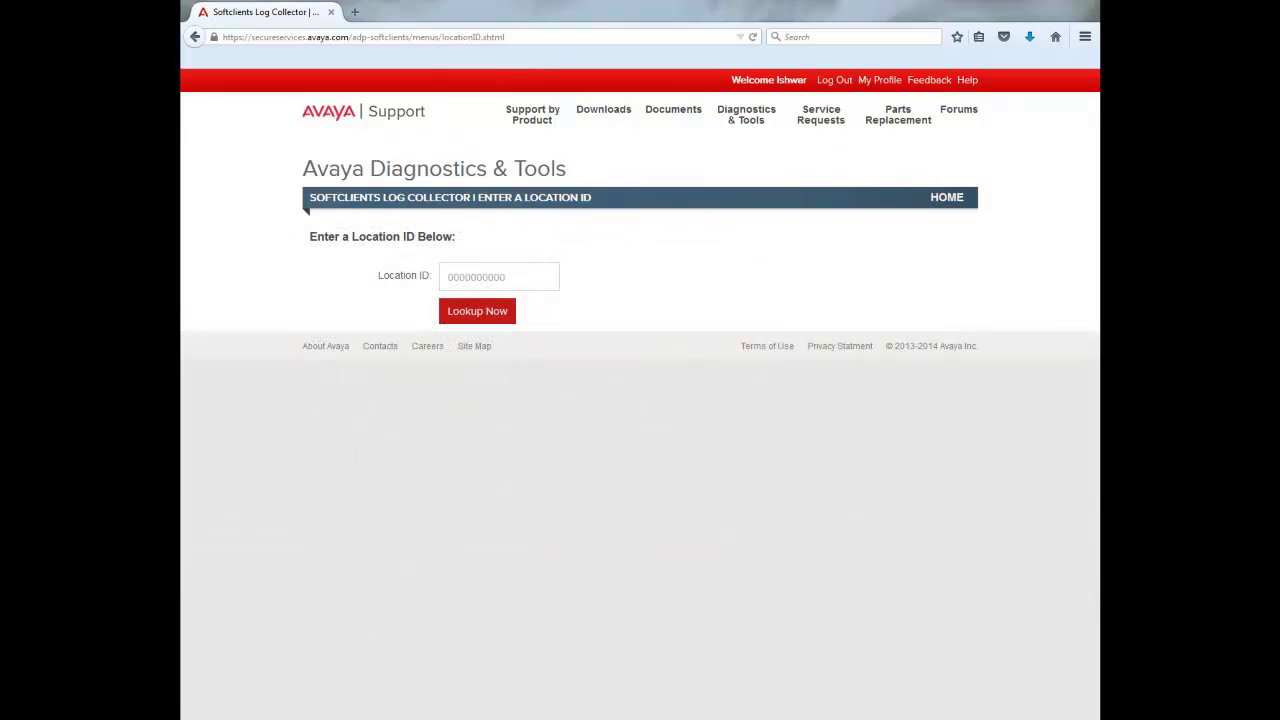
pyautogui.click(497, 276)
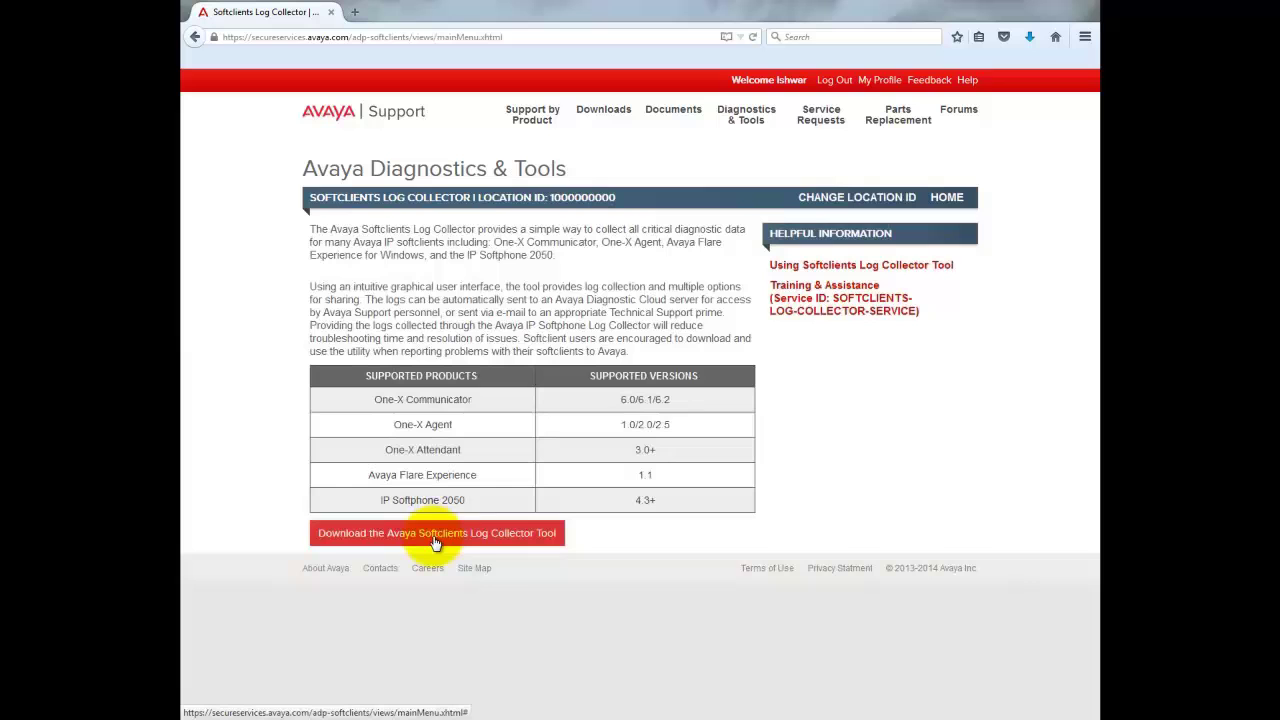
pyautogui.click(436, 541)
pyautogui.click(436, 541)
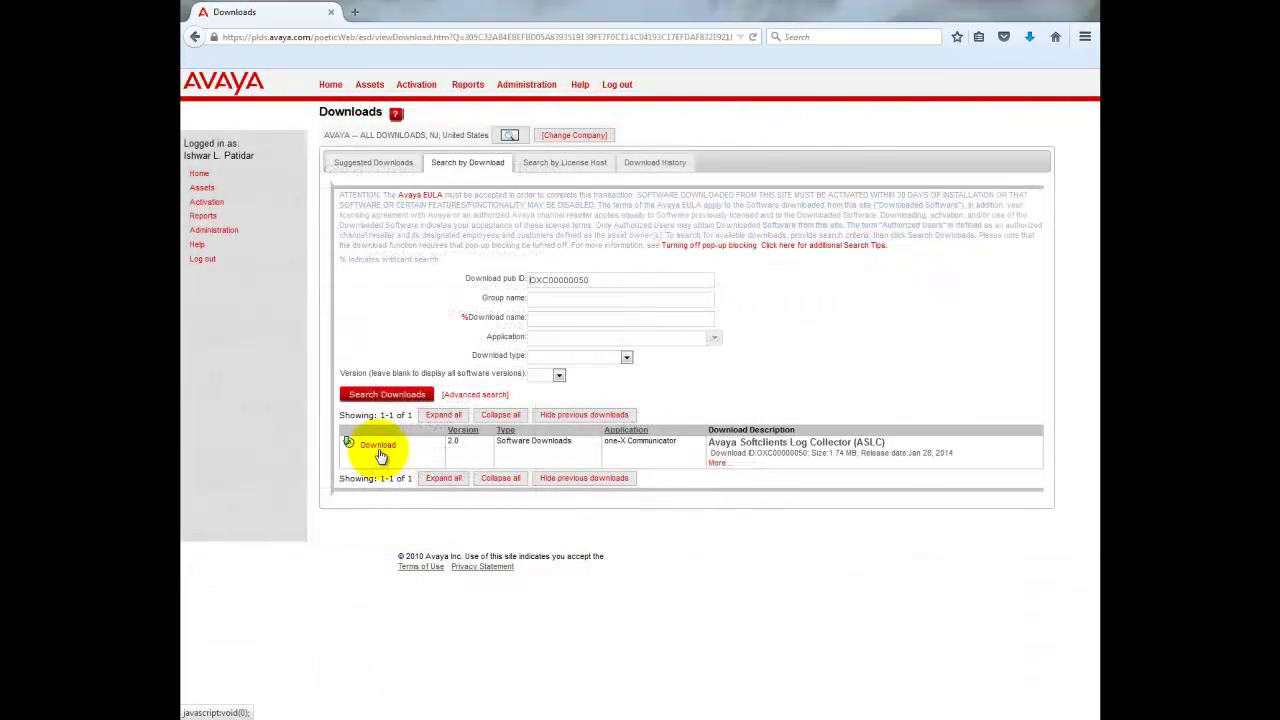
# Save Avaya_Softclients_Log_Collector_v2.0.zip (534 KB) to the desktop, bypassing the Download Manager.
pyautogui.click(380, 449)
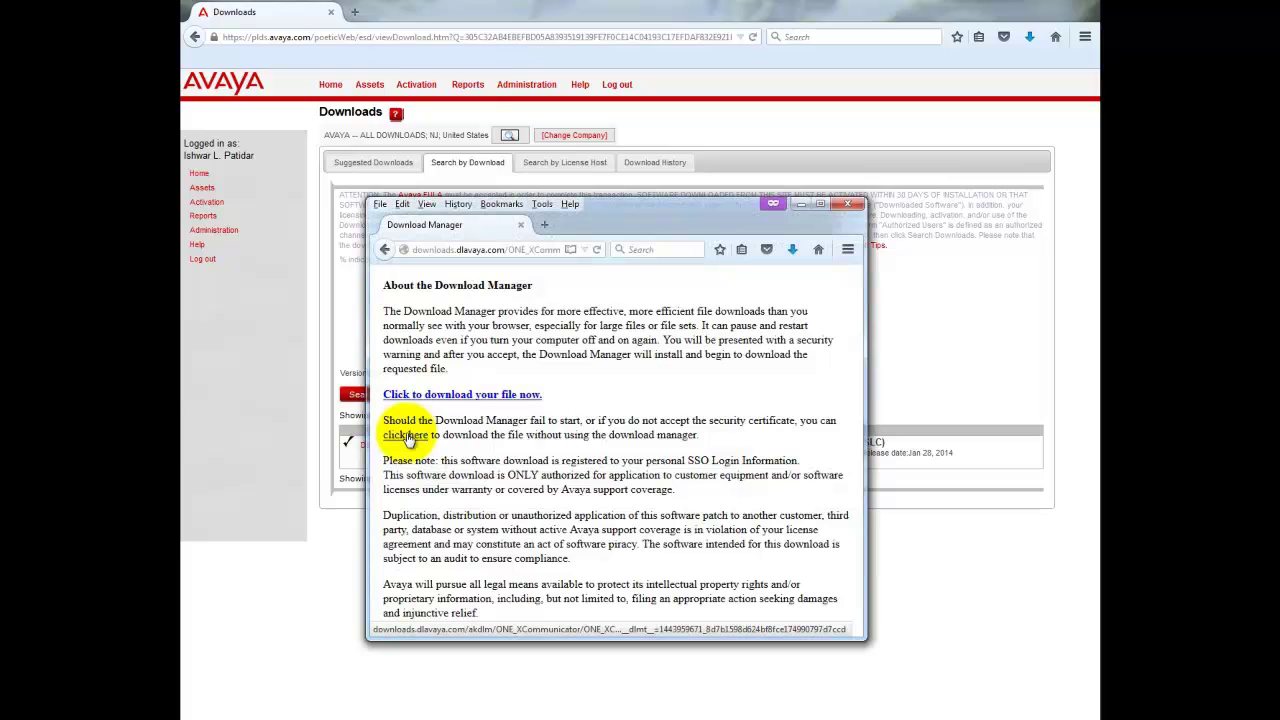
pyautogui.click(406, 436)
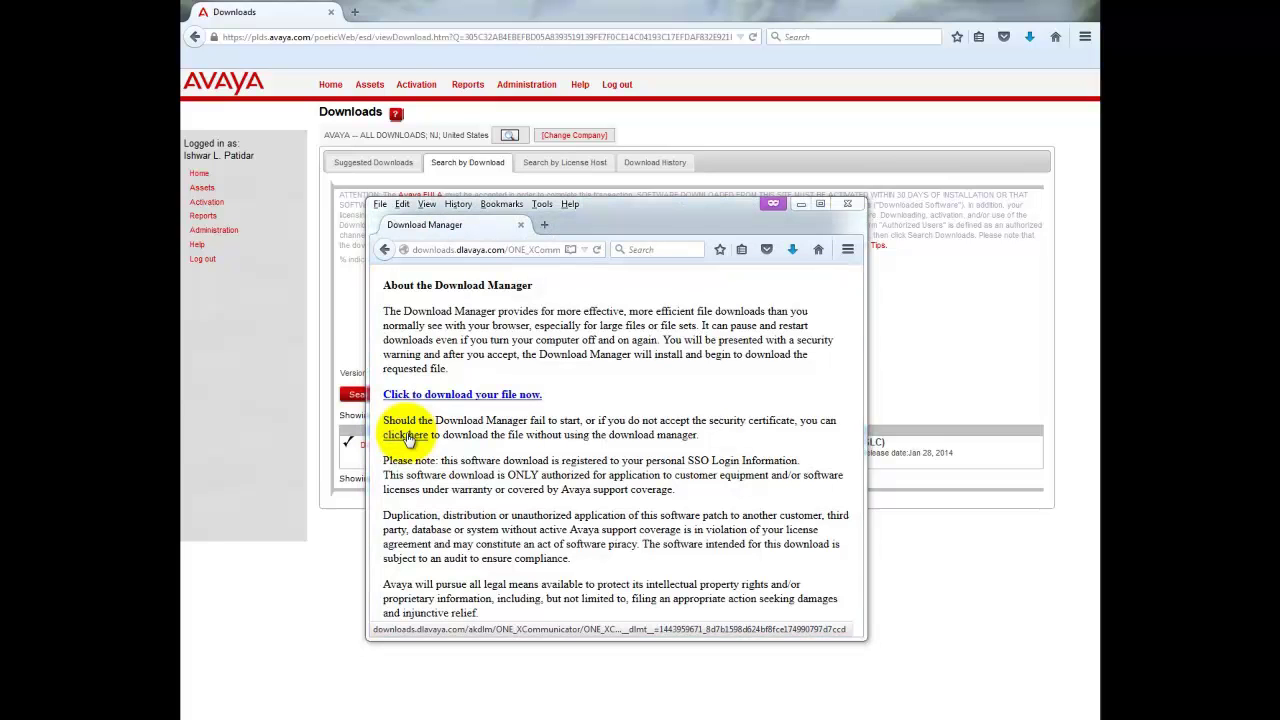
pyautogui.click(635, 441)
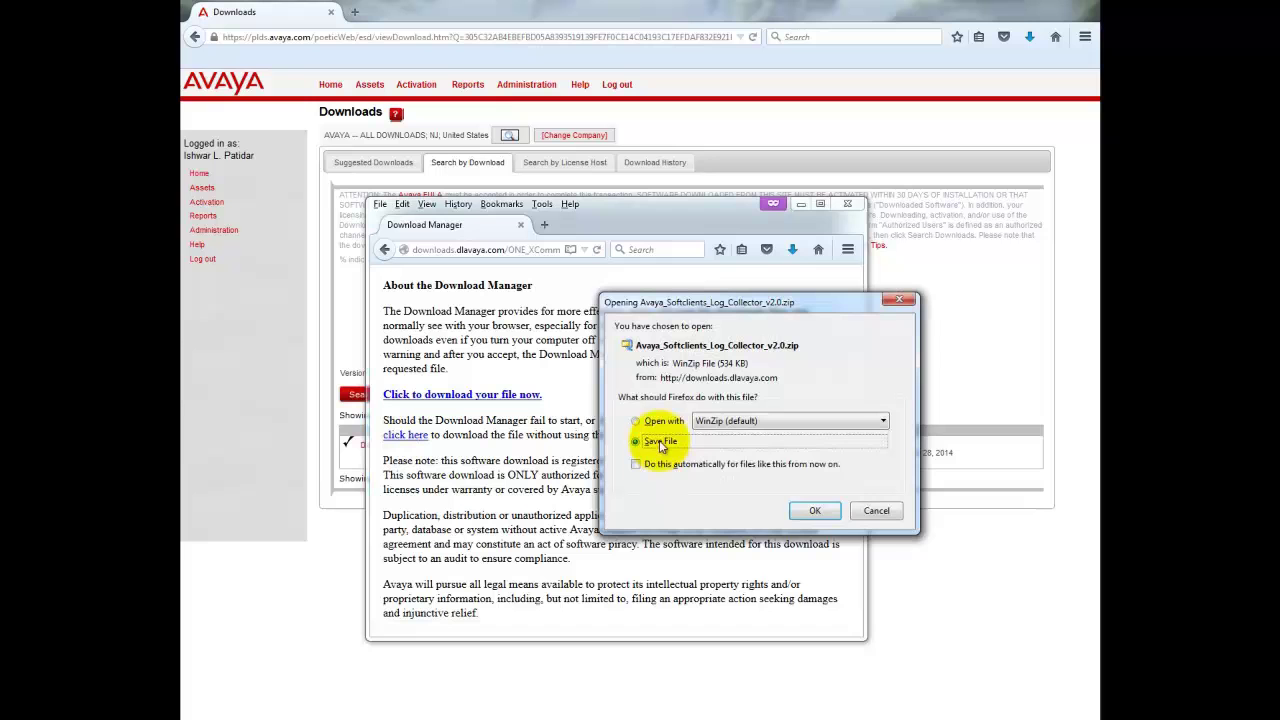
pyautogui.click(815, 511)
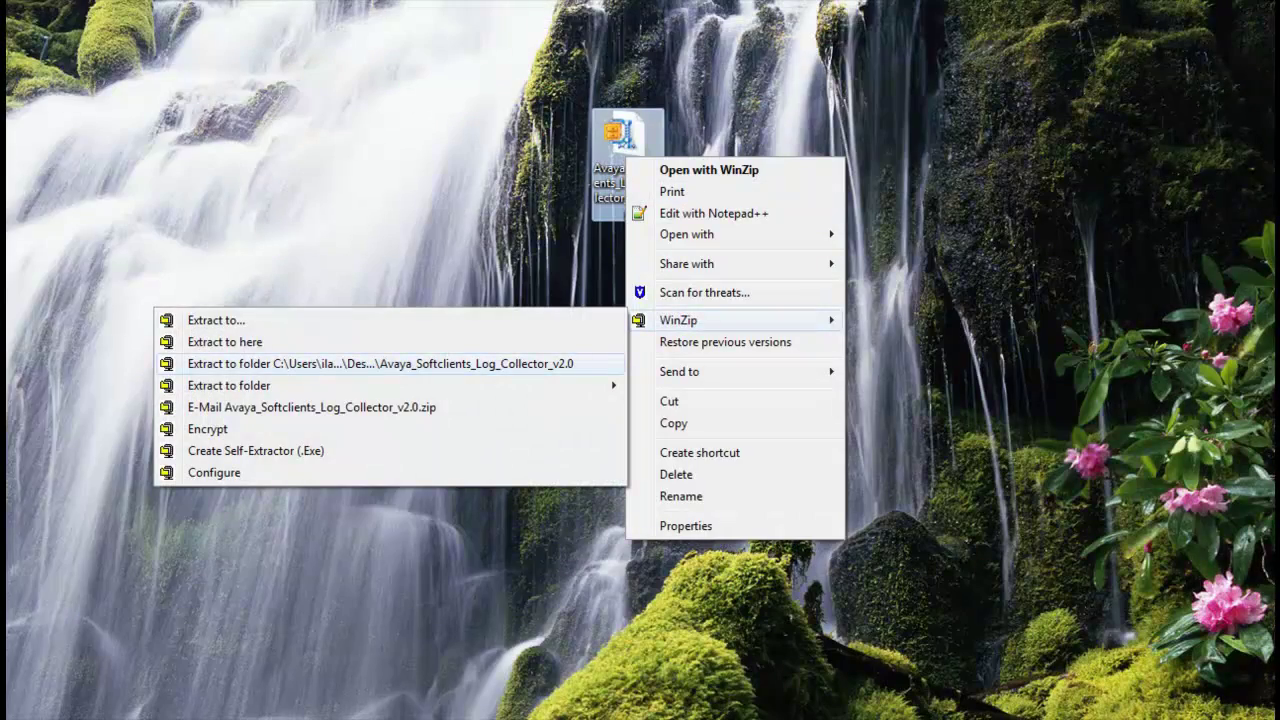
# Extract the zip to its own folder and run Avaya Softclients Log Collector v2.0.exe as administrator.
pyautogui.click(380, 363)
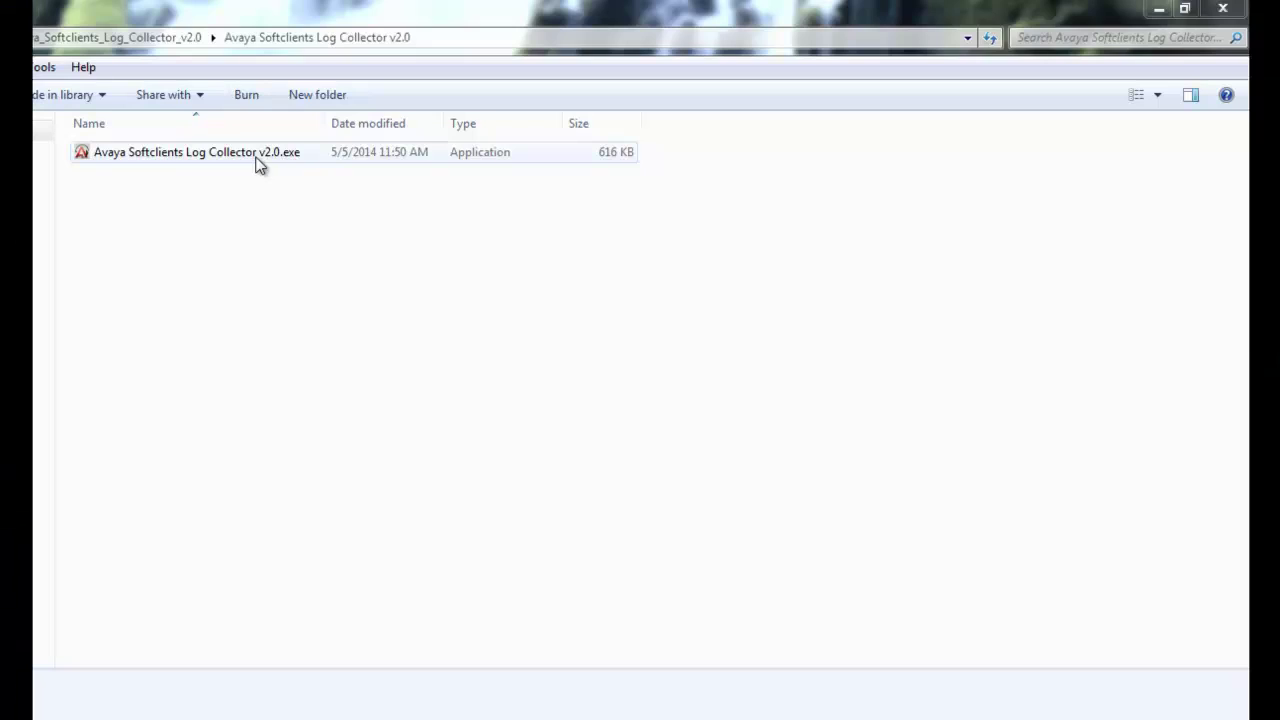
pyautogui.click(258, 158)
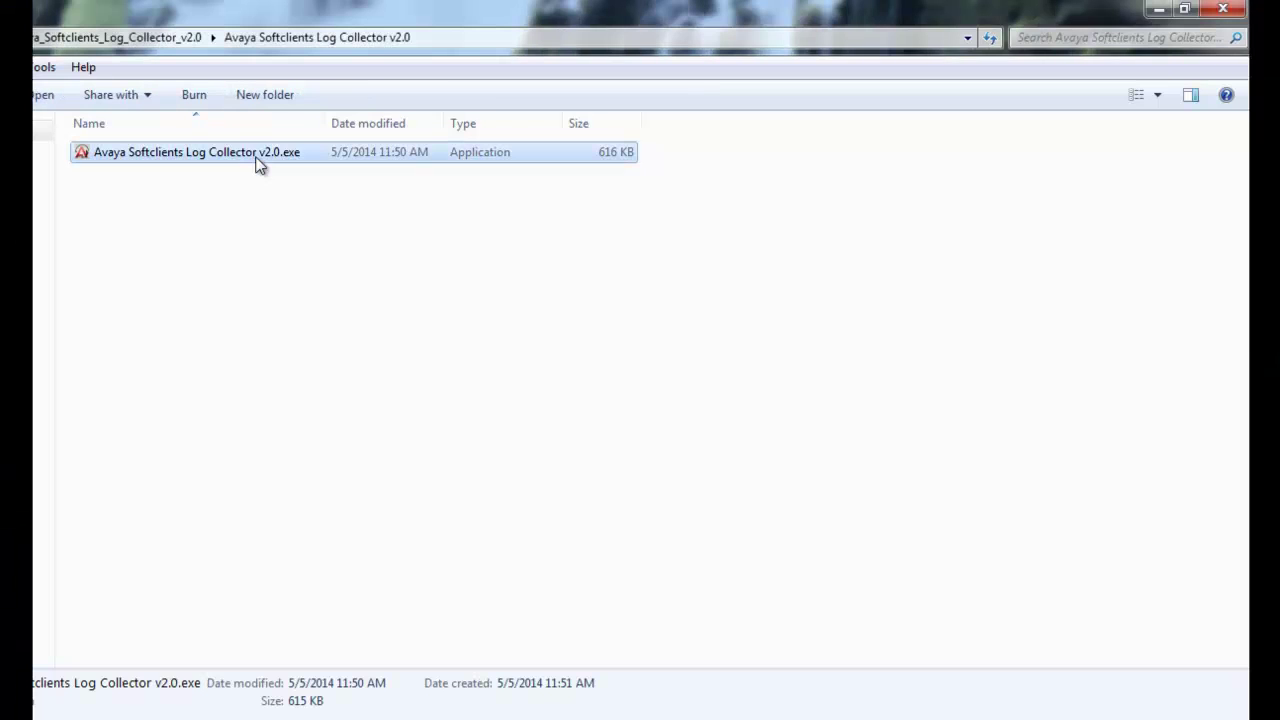
pyautogui.rightClick(258, 164)
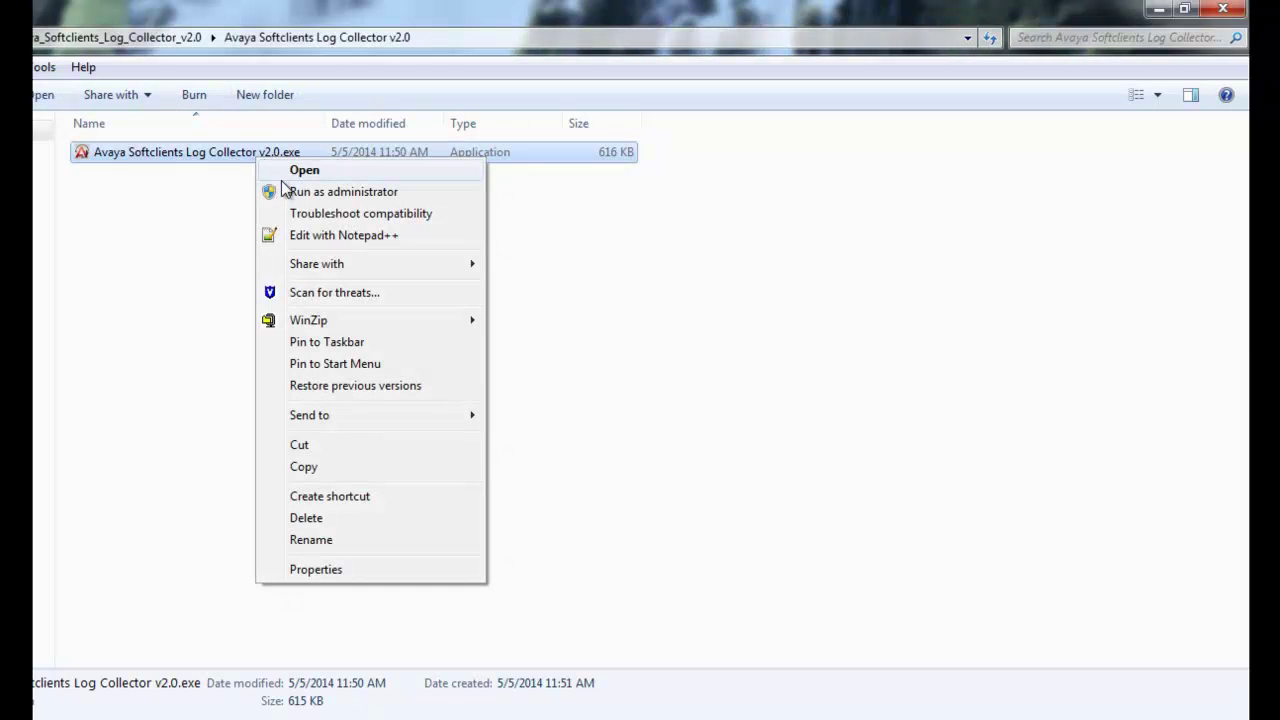
pyautogui.click(312, 196)
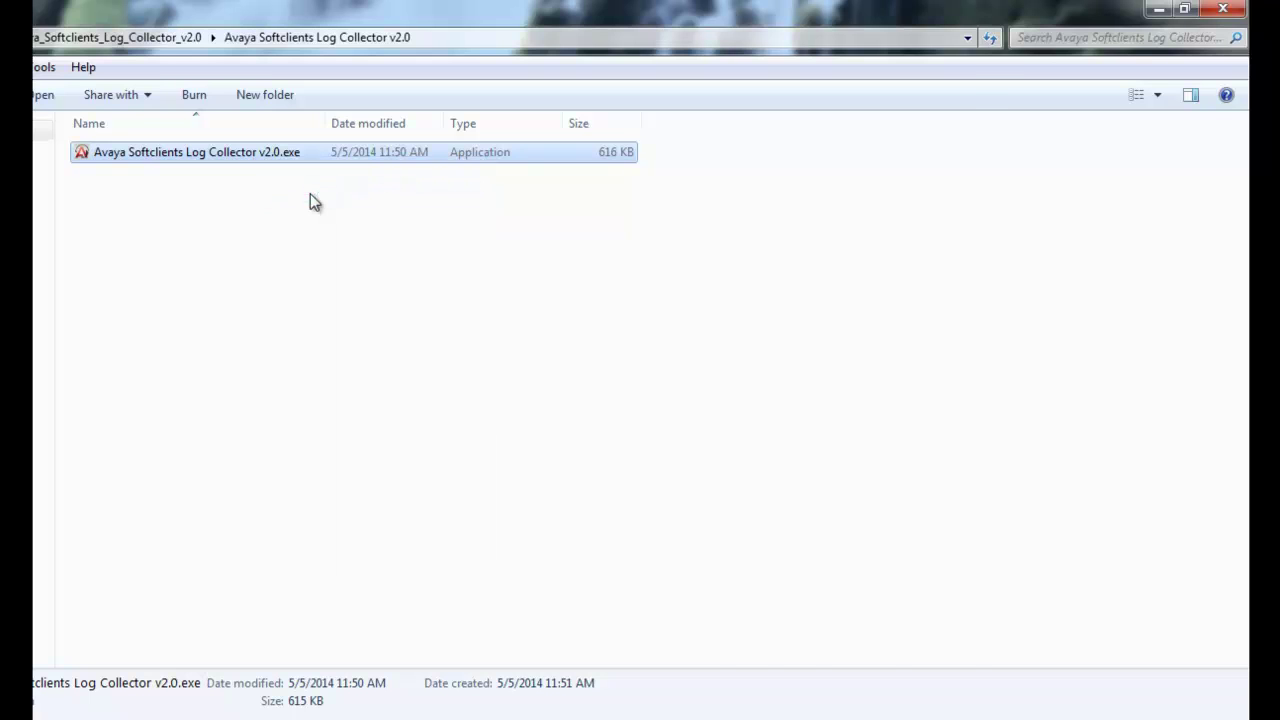
pyautogui.click(240, 110)
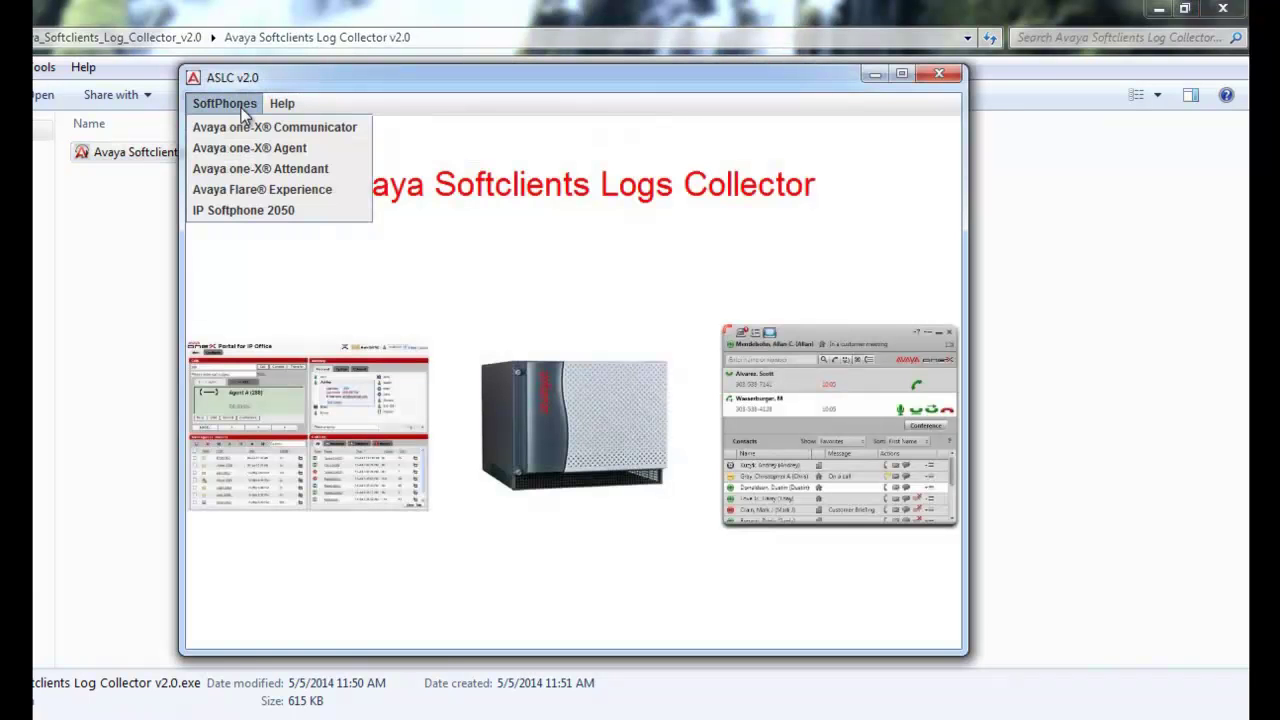
# Collect one-X Agent logs including System Registry with Specific Softphone Registry scope, then dismiss the prompt.
pyautogui.click(270, 150)
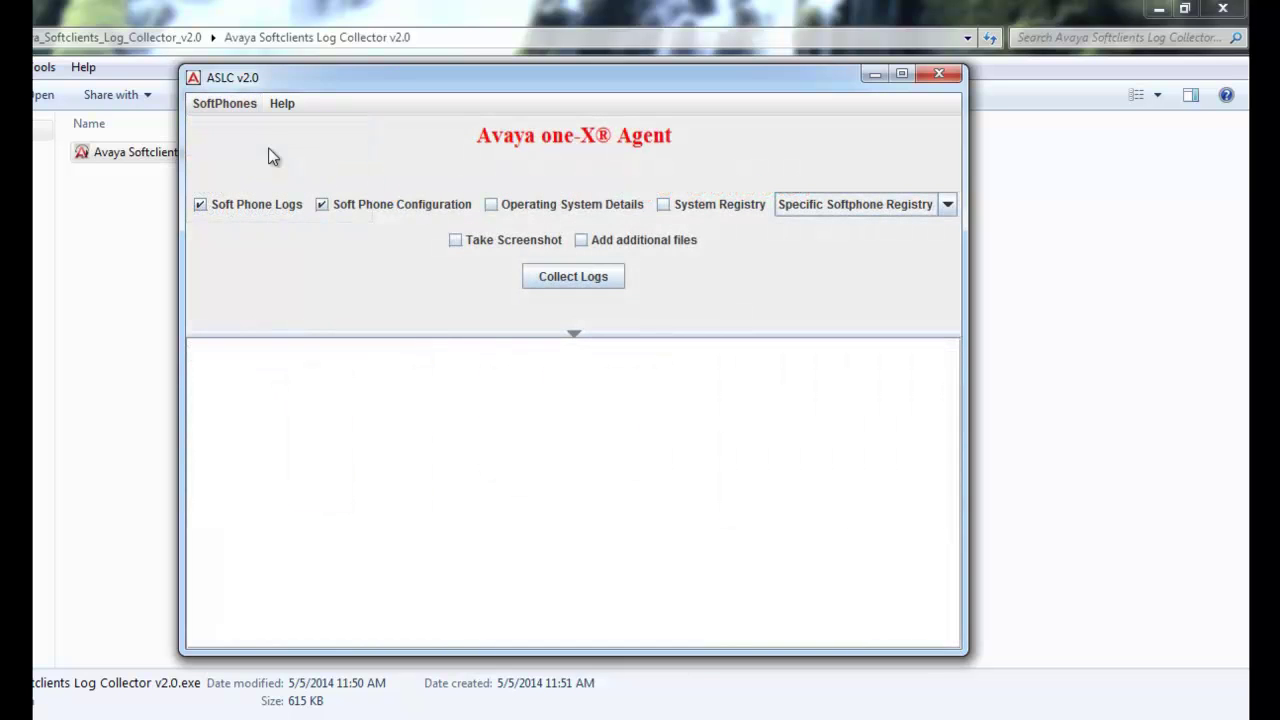
pyautogui.click(664, 206)
pyautogui.click(946, 212)
pyautogui.click(947, 212)
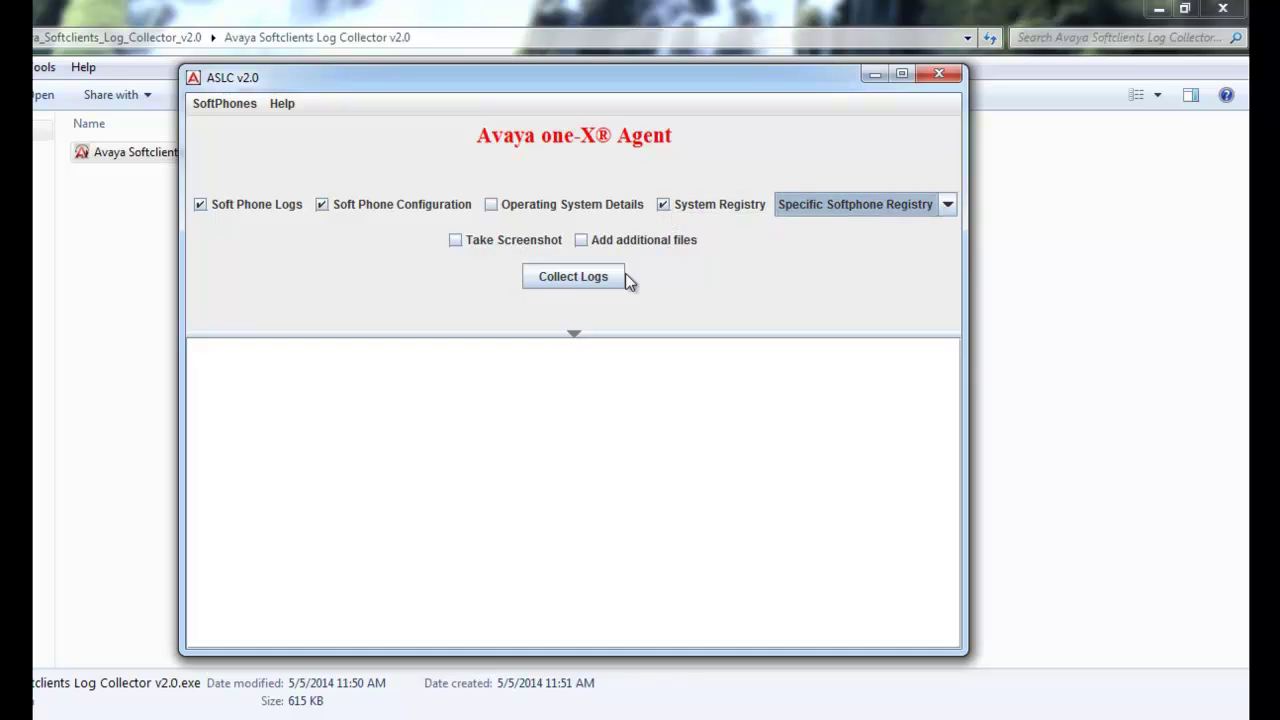
pyautogui.click(576, 275)
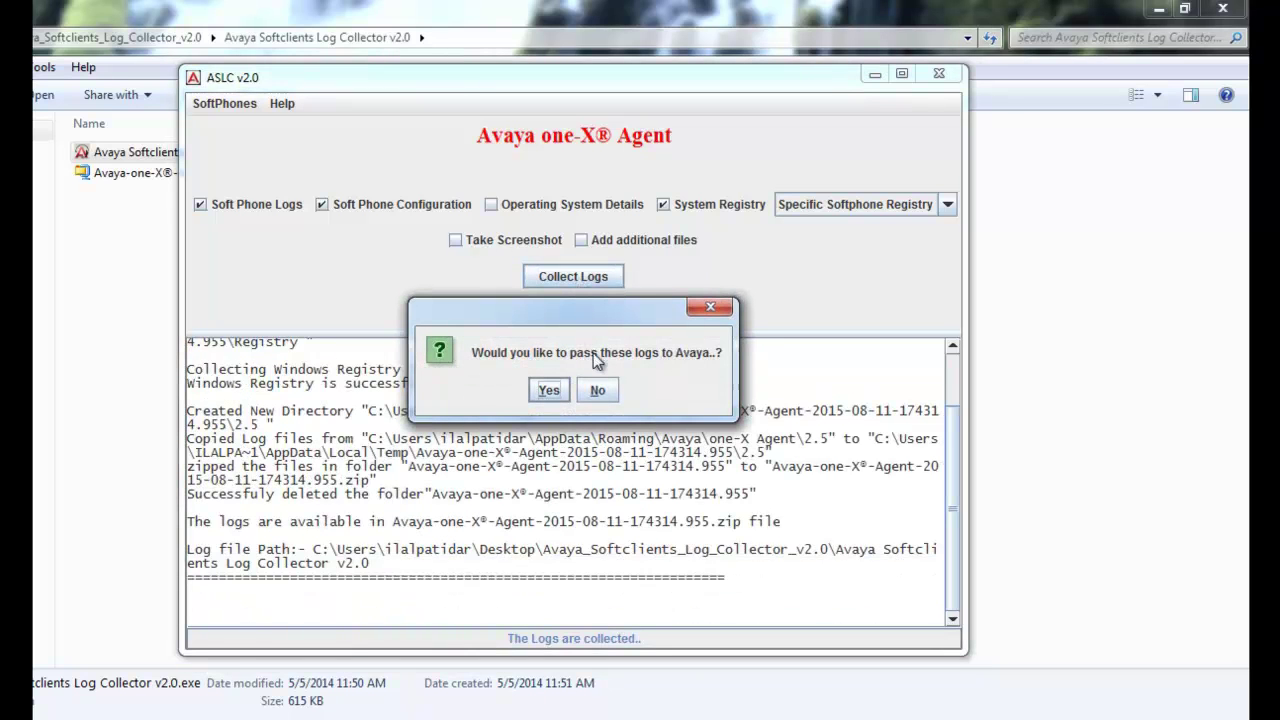
pyautogui.click(549, 390)
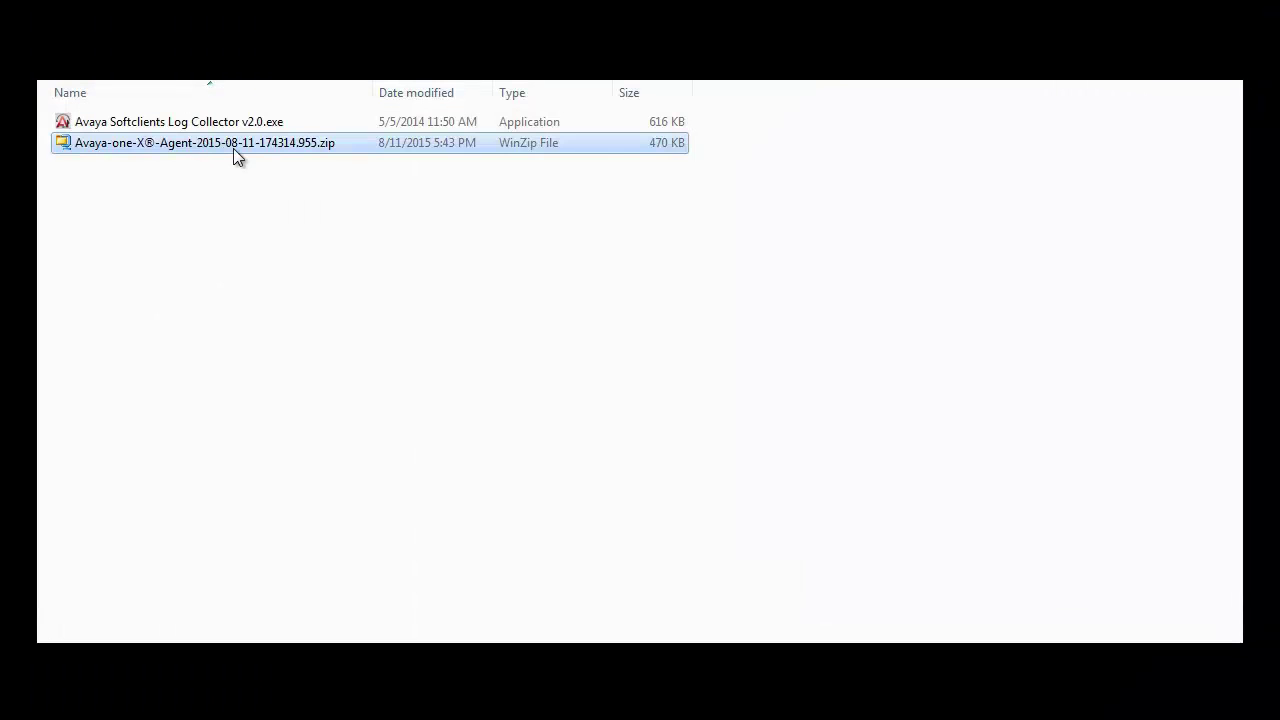
# Send the one-X Agent log zip to a mail recipient and enter the recipient's e-mail address.
pyautogui.rightClick(233, 148)
pyautogui.moveTo(341, 374)
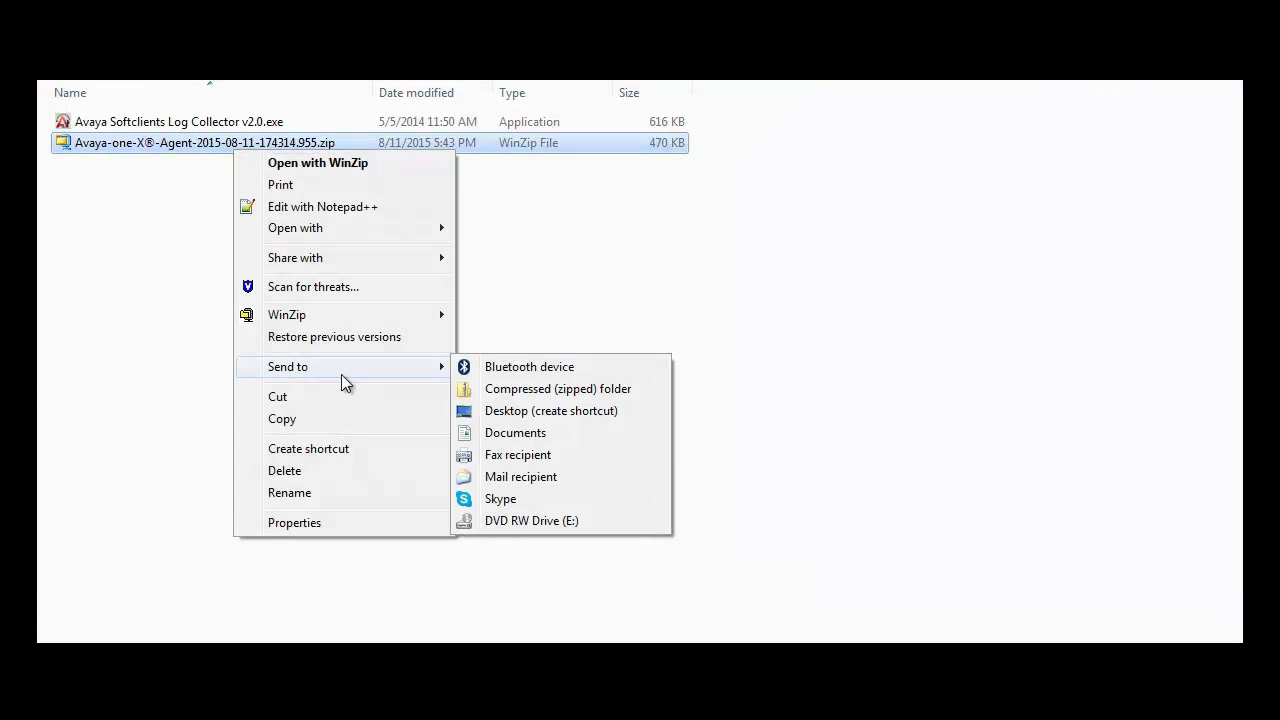
pyautogui.click(524, 479)
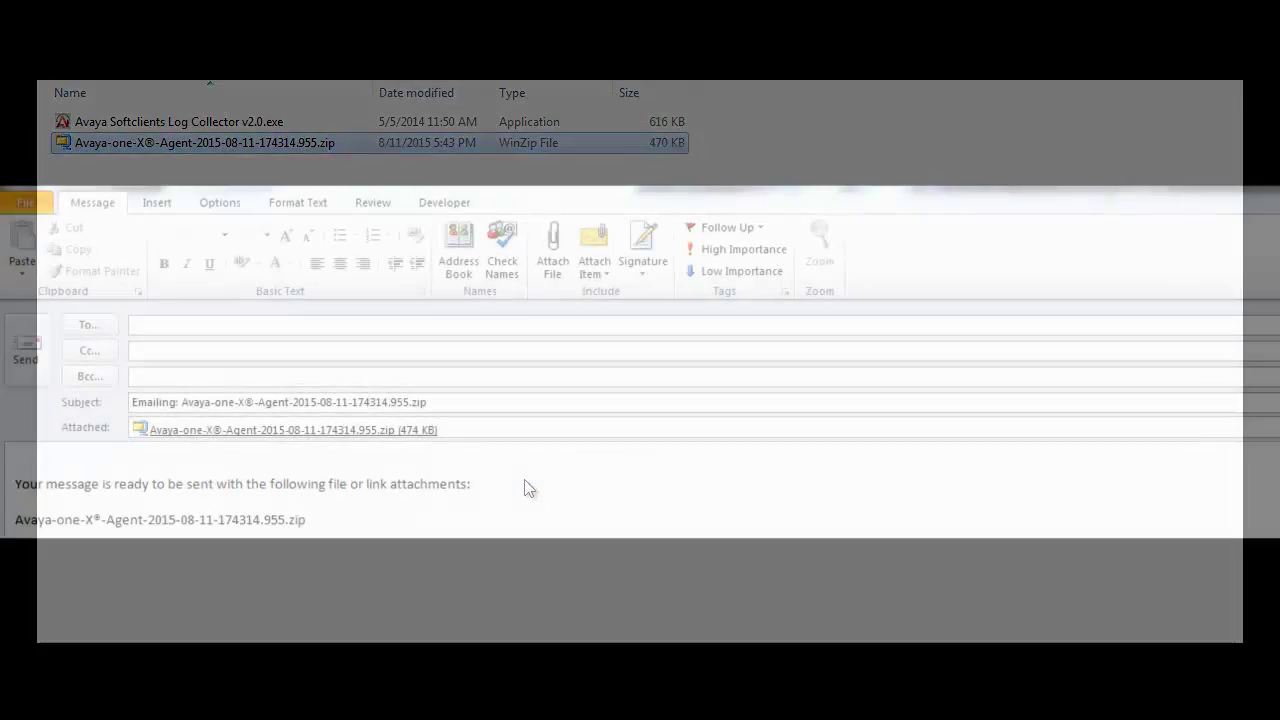
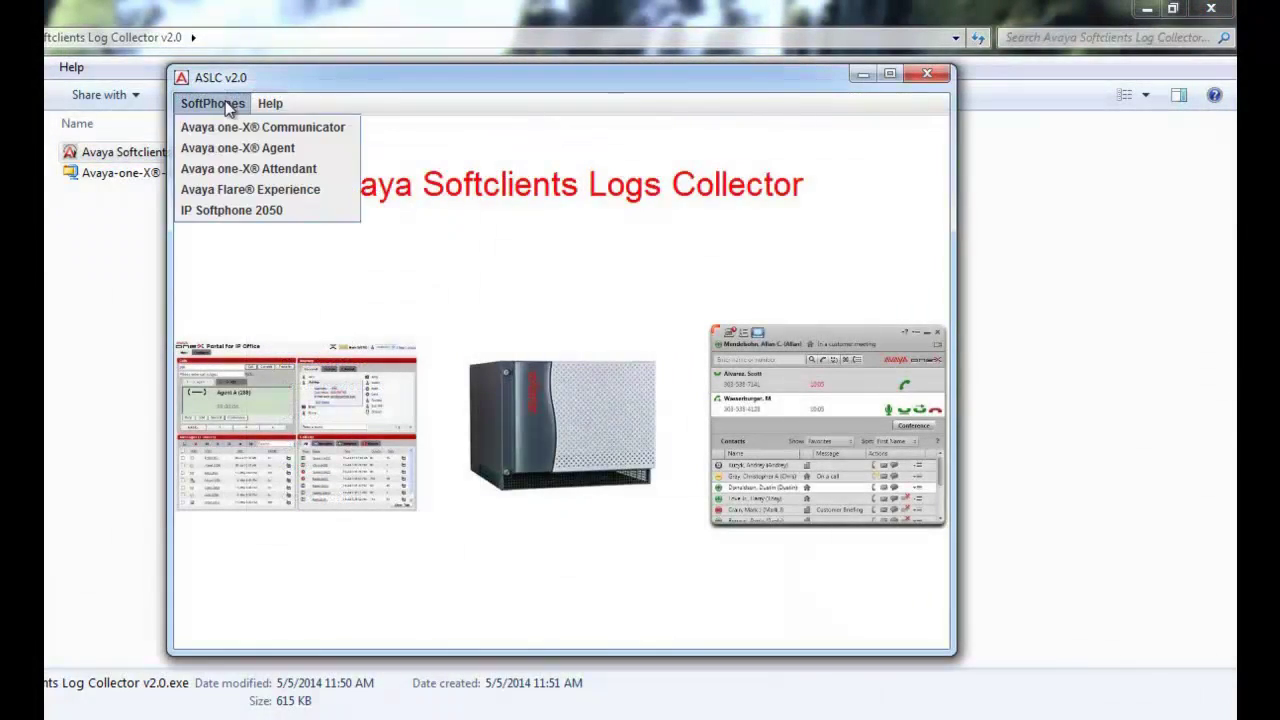
# Collect one-X Communicator logs with OS Details and System Registry, adding Testfile.zip to the archive.
pyautogui.click(247, 127)
pyautogui.click(605, 204)
pyautogui.click(748, 205)
pyautogui.click(630, 240)
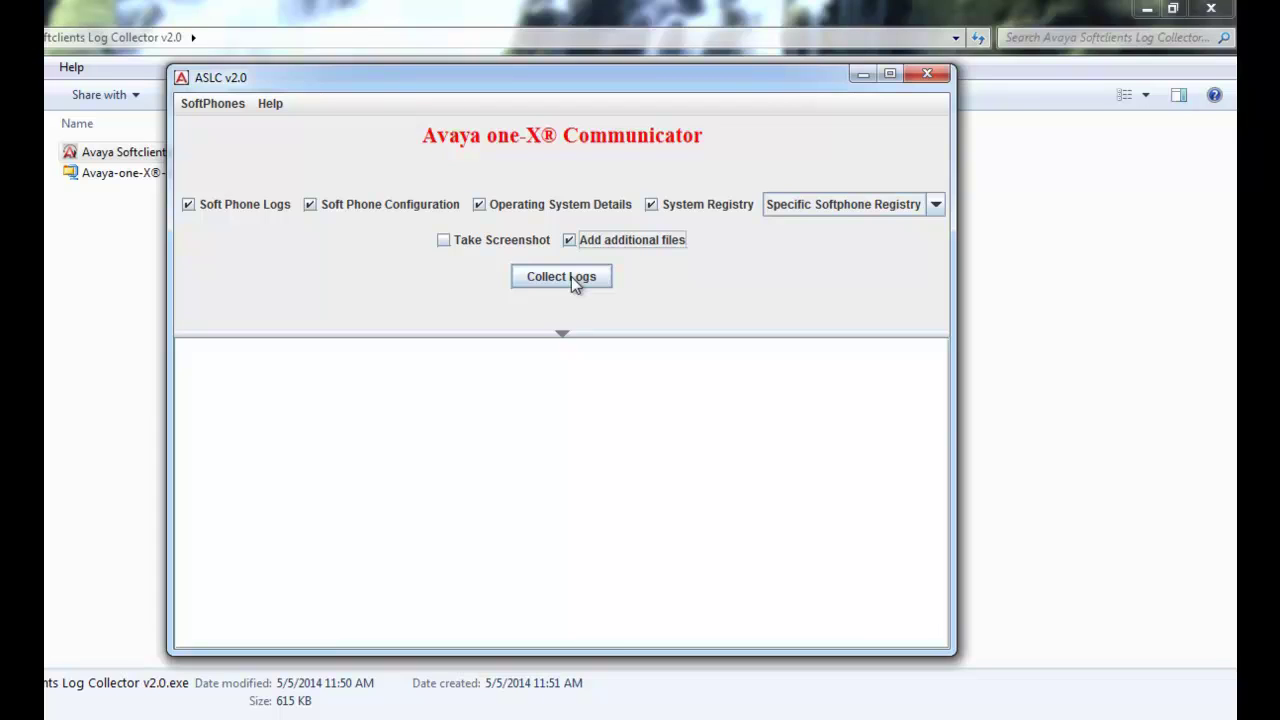
pyautogui.click(571, 276)
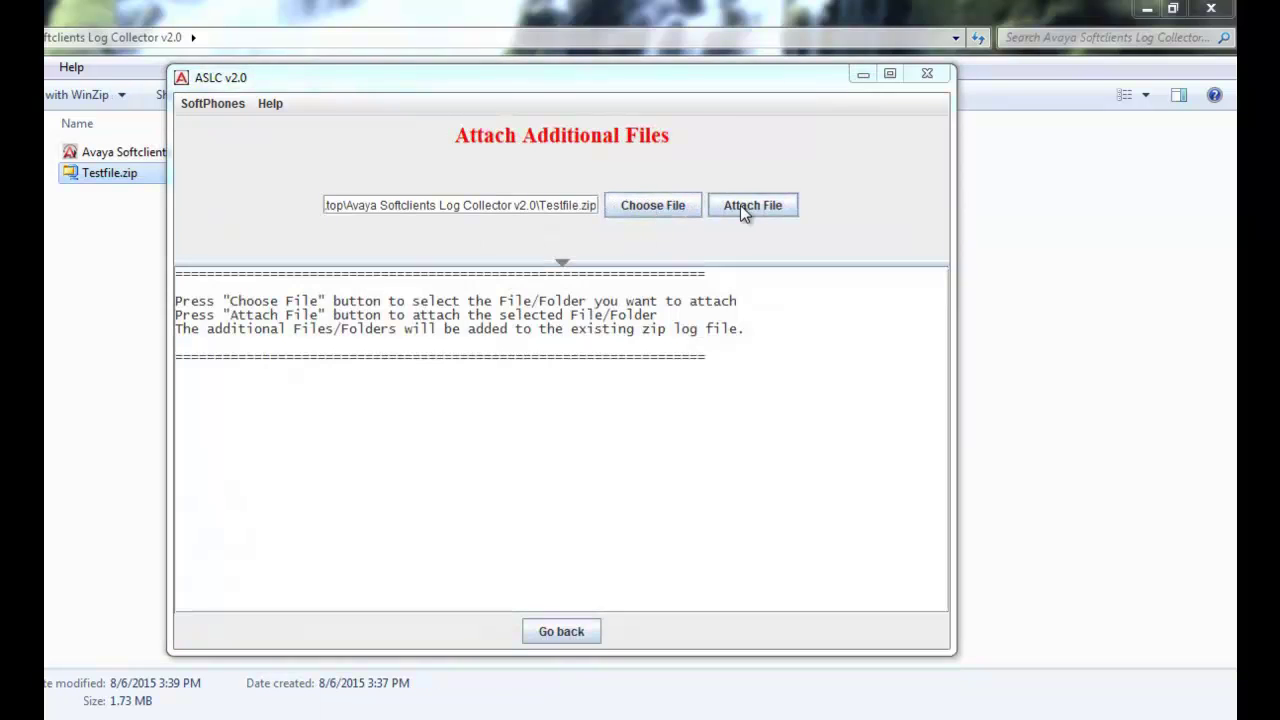
pyautogui.click(742, 205)
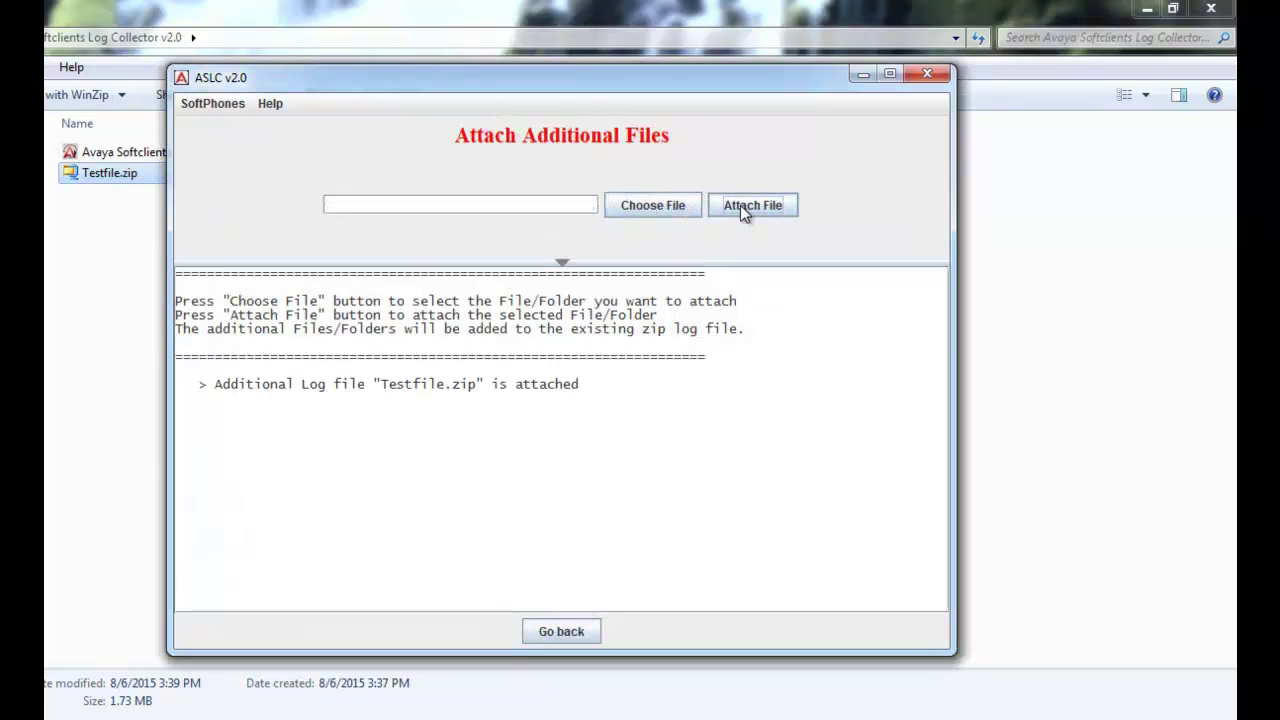
pyautogui.click(560, 631)
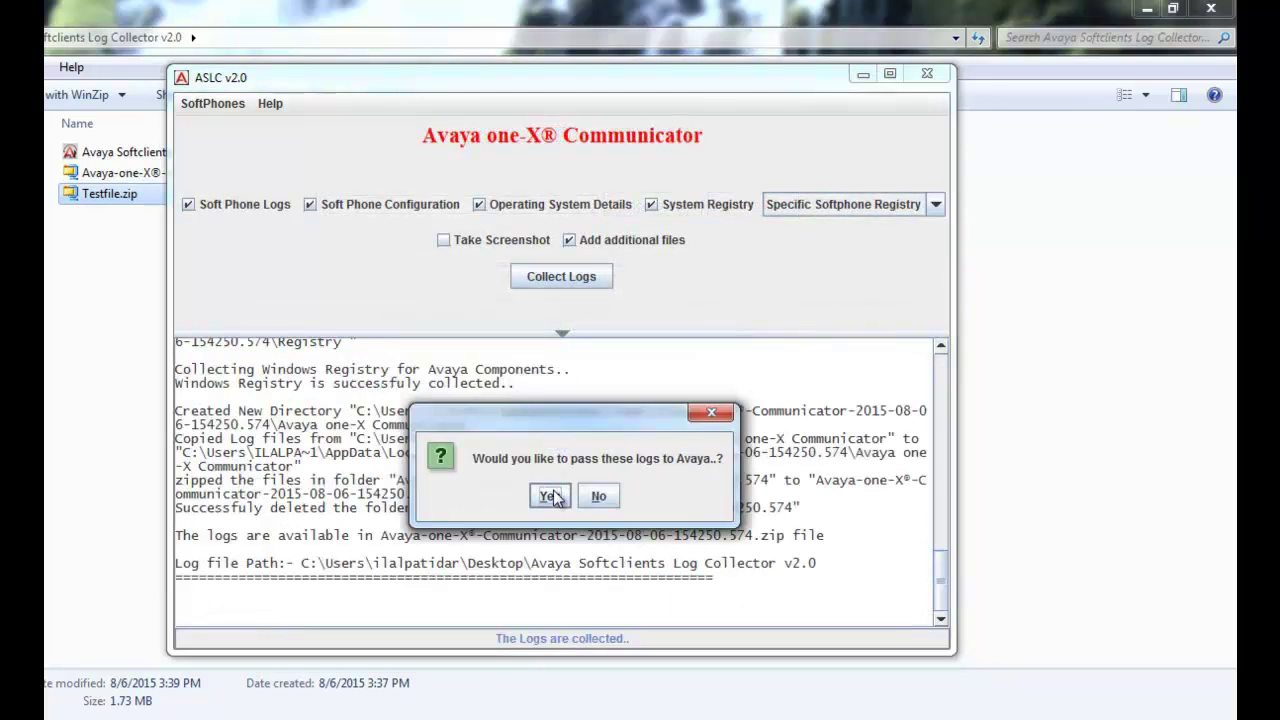
# Append 'Not able to login new extension' to the subject; set Login/Registration, At random times.
pyautogui.click(553, 492)
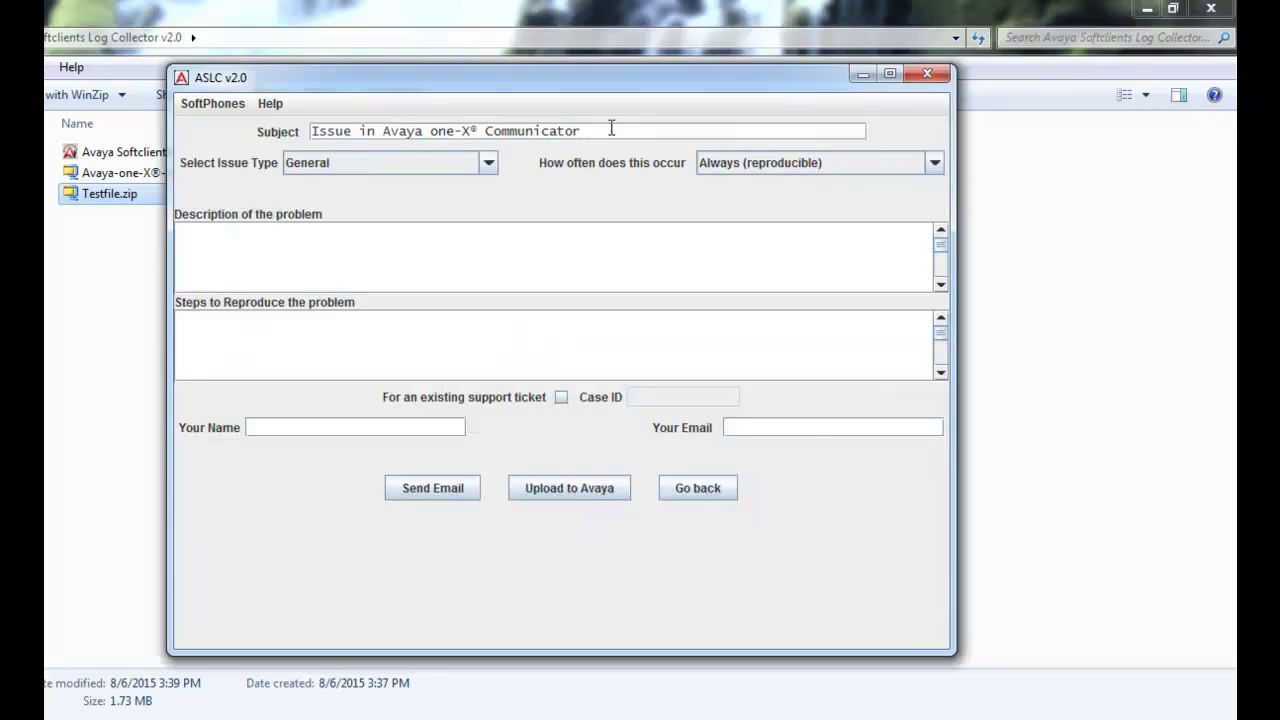
pyautogui.click(611, 128)
pyautogui.write('Not able to login')
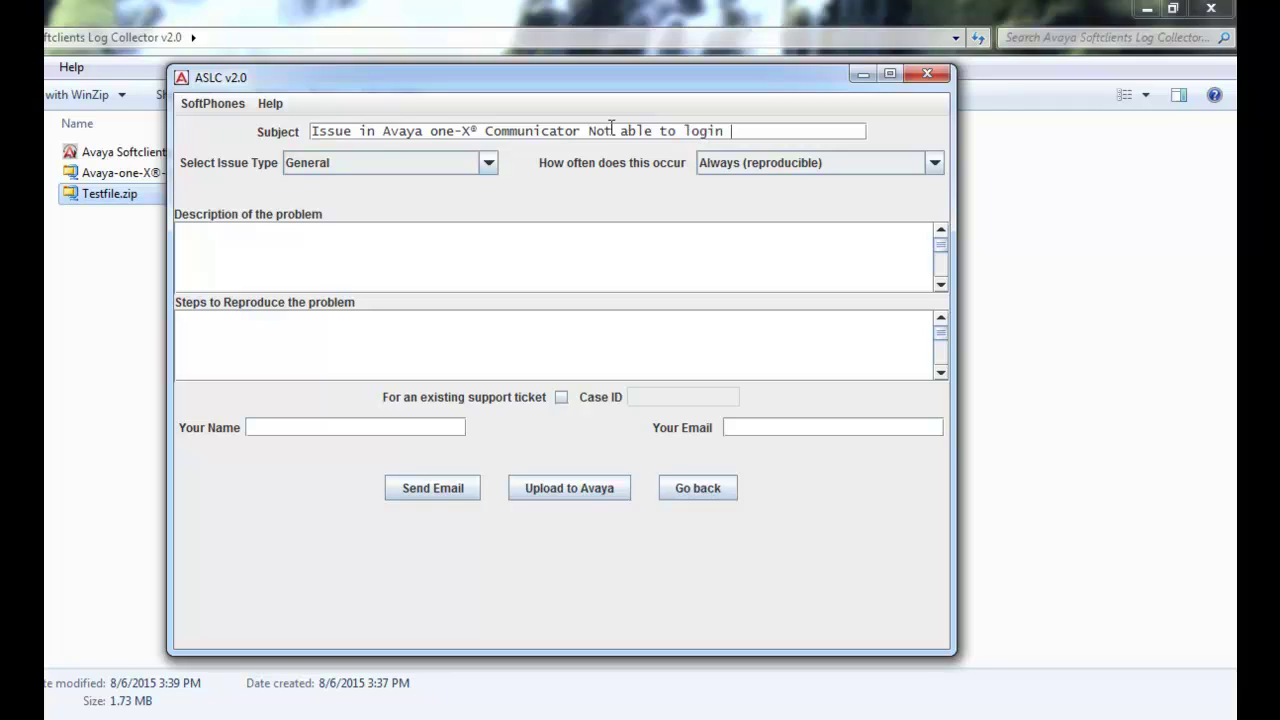
pyautogui.write(' new extension')
pyautogui.click(489, 163)
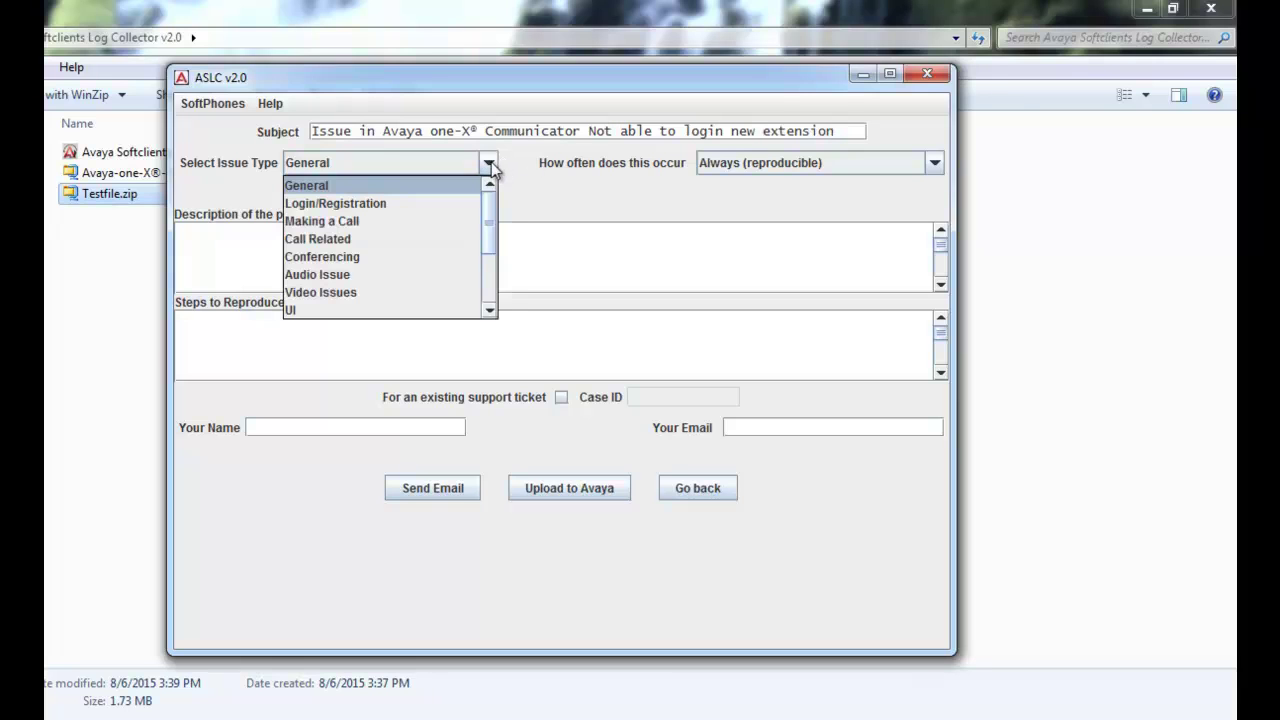
pyautogui.click(447, 203)
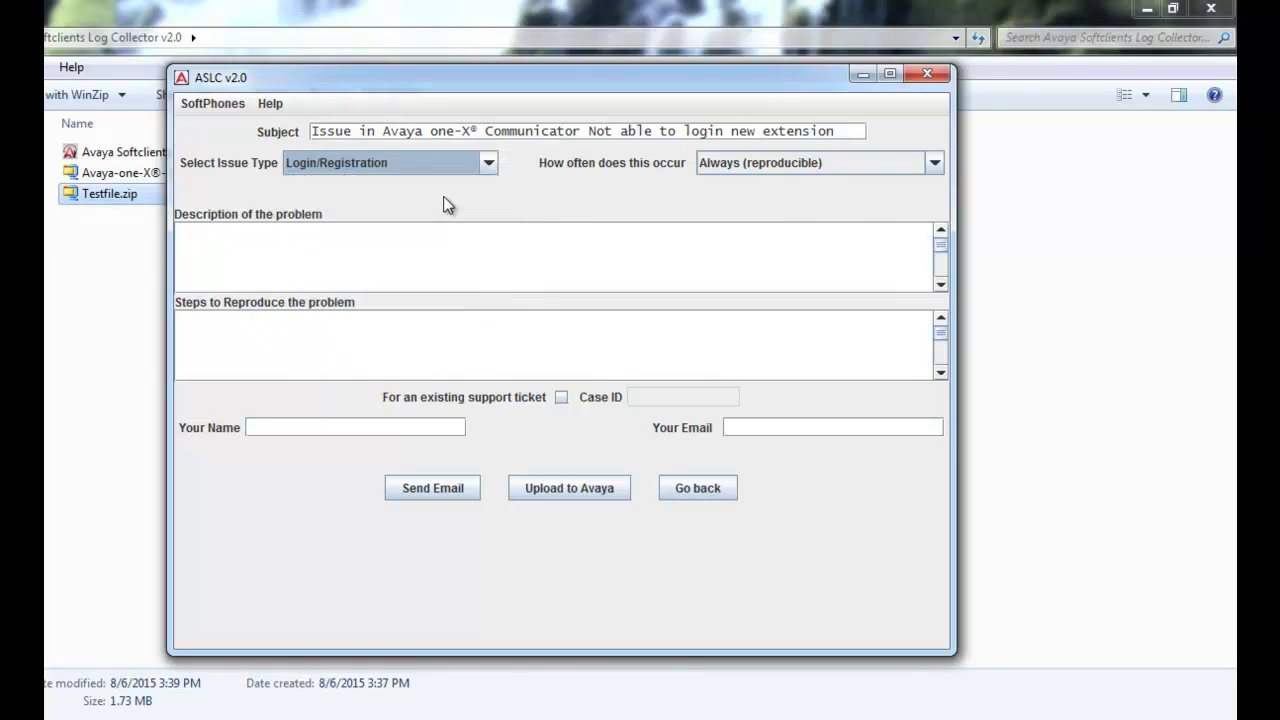
pyautogui.click(935, 164)
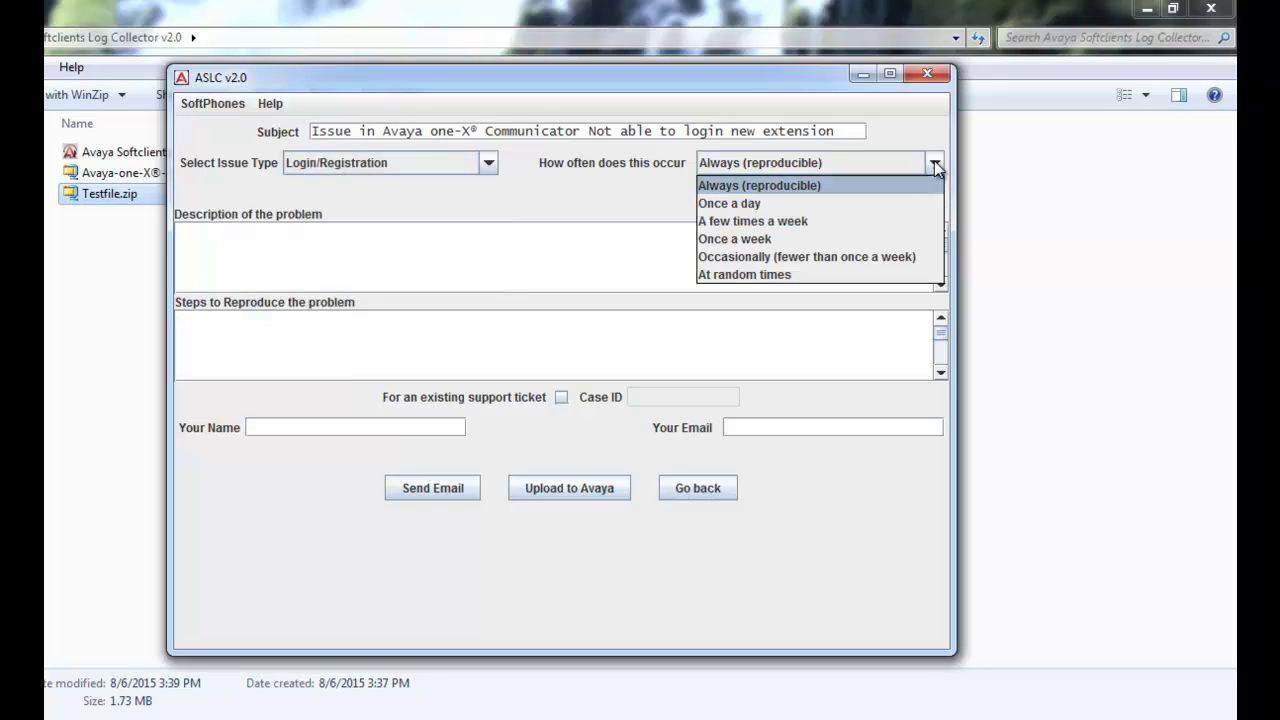
pyautogui.click(889, 274)
# Describe 'Not able to login a new extension created recently' and list the two reproduction steps.
pyautogui.click(527, 278)
pyautogui.write('Not able to login a new extension created recently')
pyautogui.click(453, 337)
pyautogui.write('-')
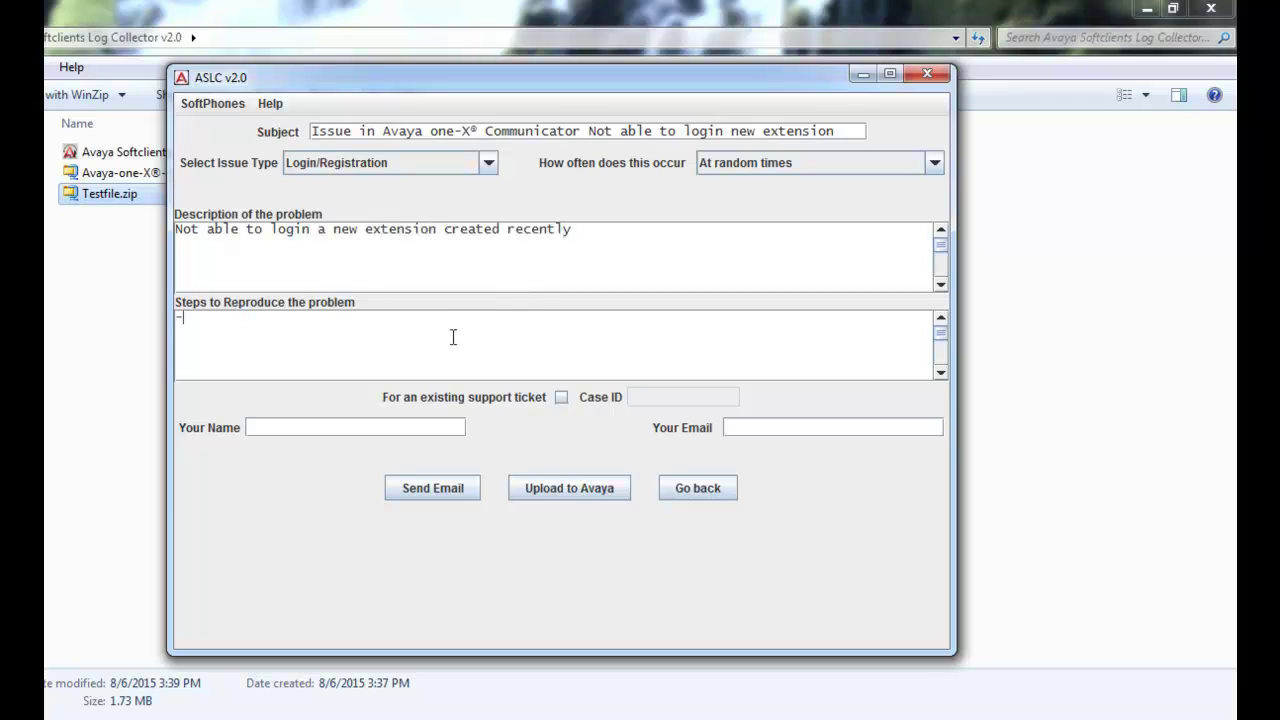
pyautogui.write('Double click on icon at desktop')
pyautogui.press('Return')
pyautogui.write('-')
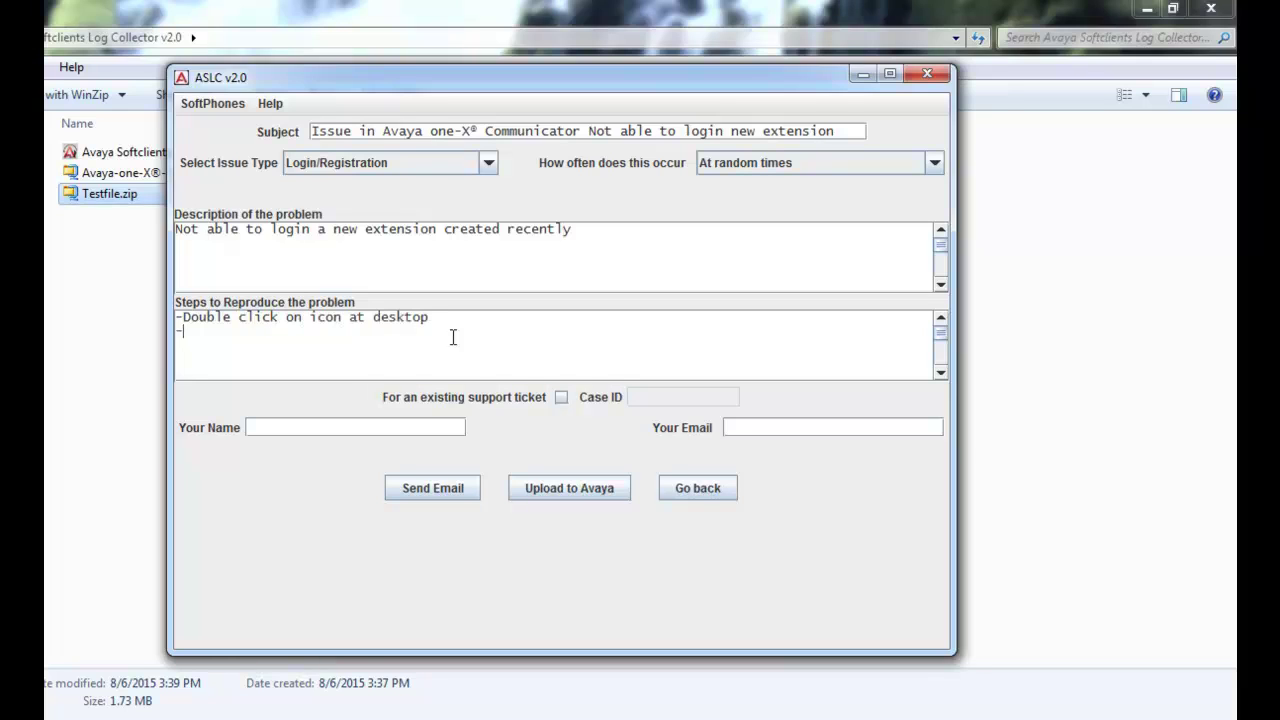
pyautogui.write('enter extension no. and click to login')
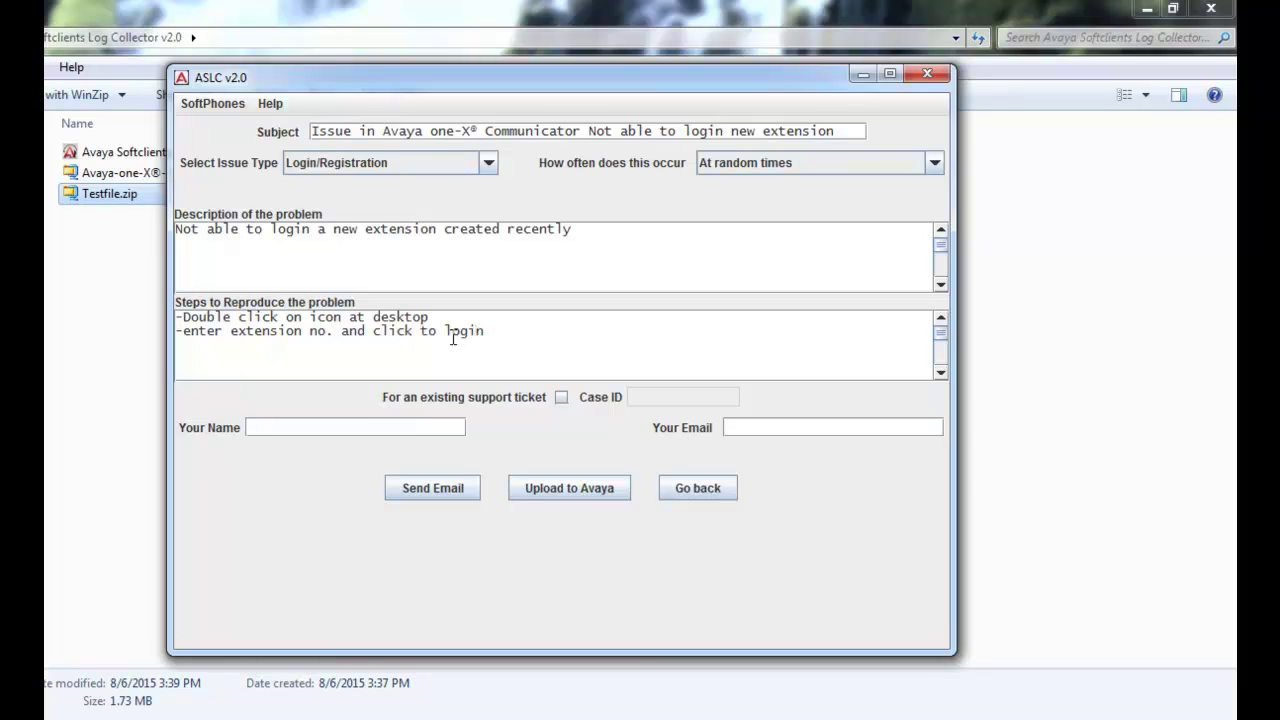
# Mark it as an existing ticket, enter the reporter's name and e-mail, and upload to Avaya.
pyautogui.click(561, 397)
pyautogui.click(391, 427)
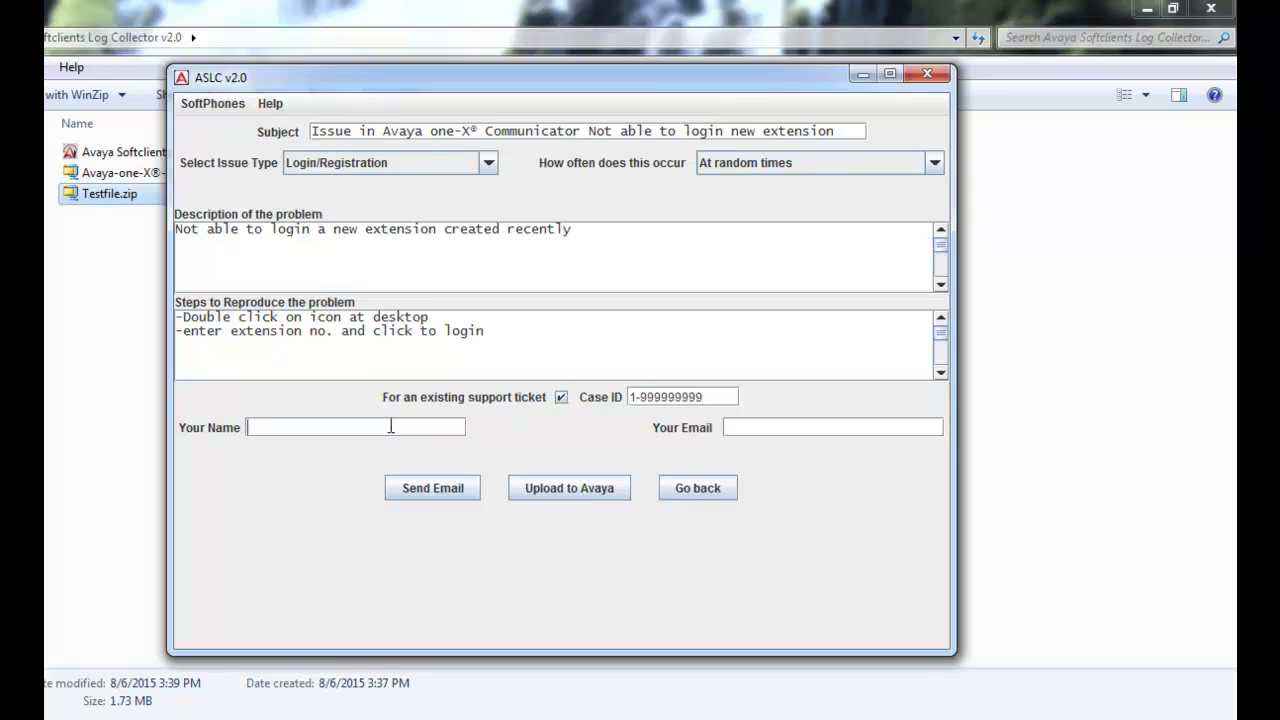
pyautogui.write('ac')
pyautogui.write('d@abcd')
pyautogui.press('Tab')
pyautogui.write('abcd@abcdefgh.com')
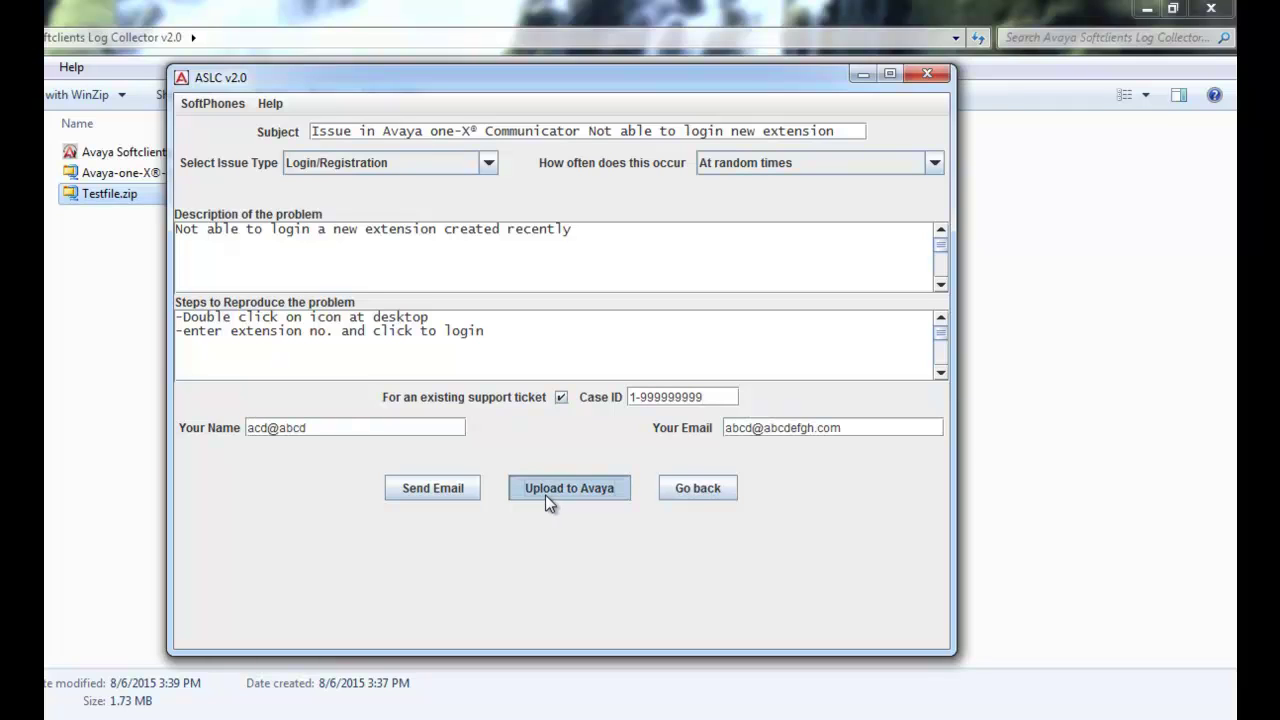
pyautogui.click(546, 494)
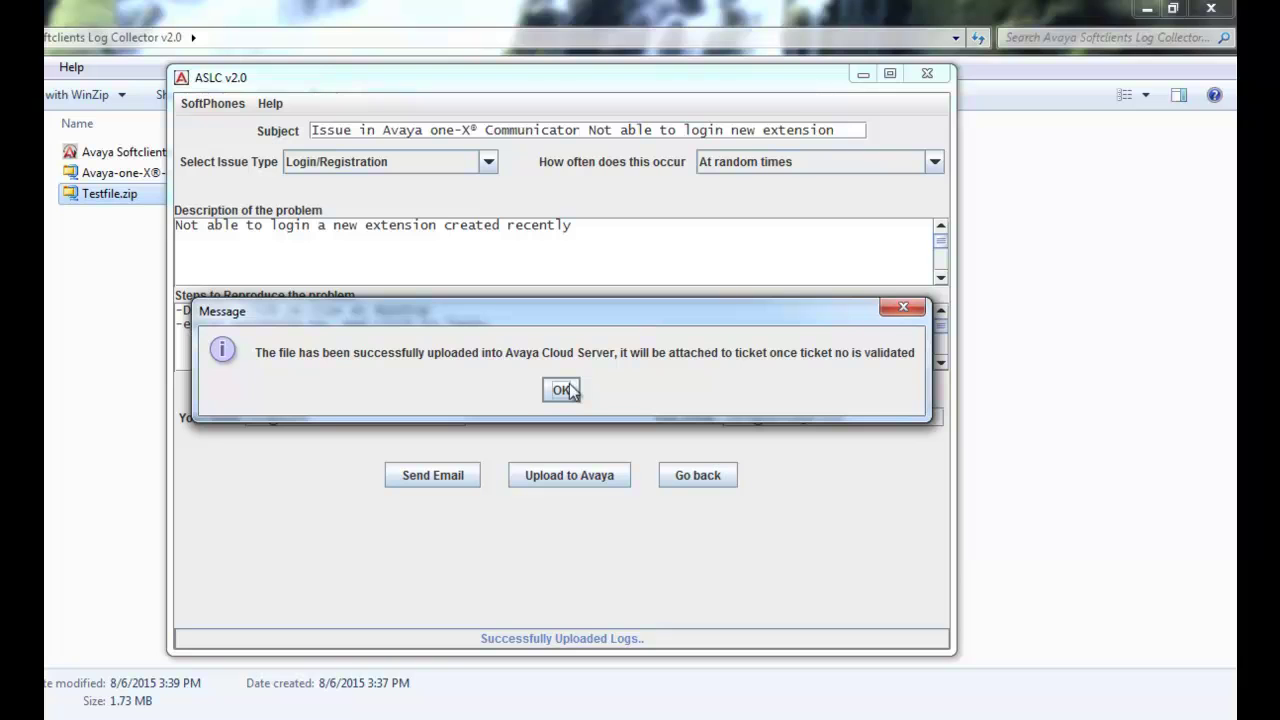
# Dismiss the upload confirmation and send the prefilled problem-report e-mail with the Communicator log zip.
pyautogui.click(562, 390)
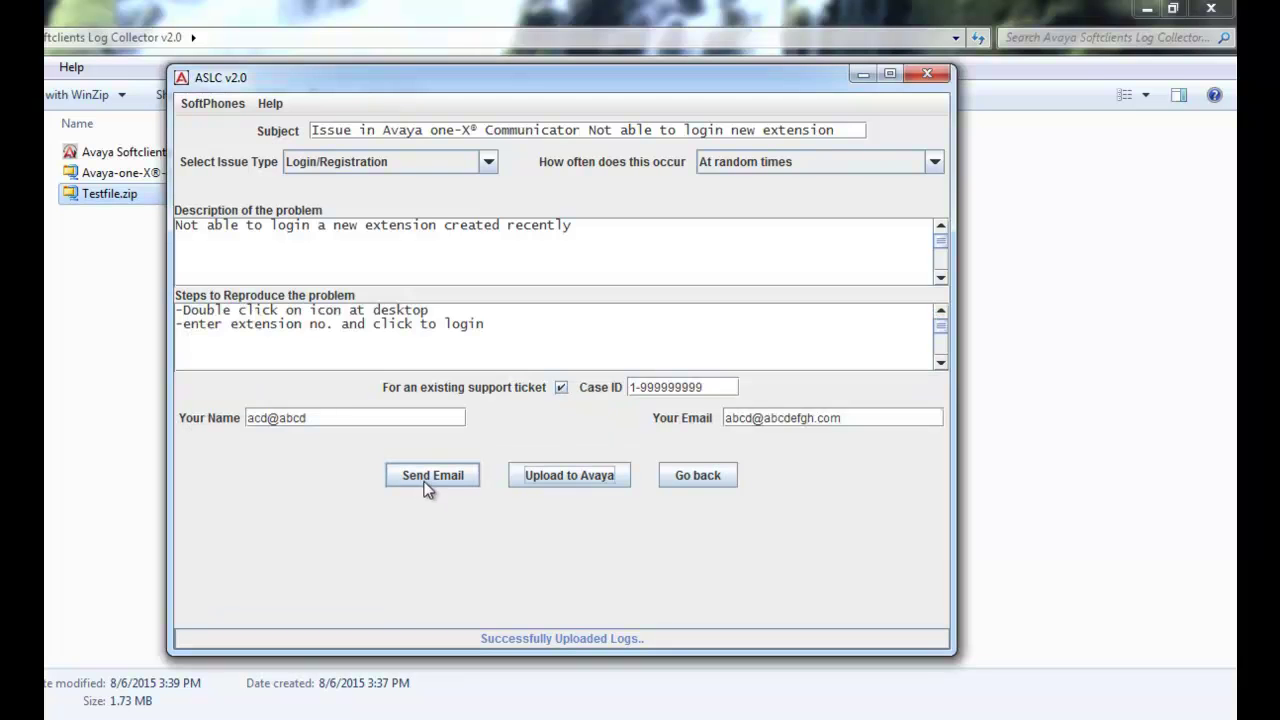
pyautogui.click(425, 483)
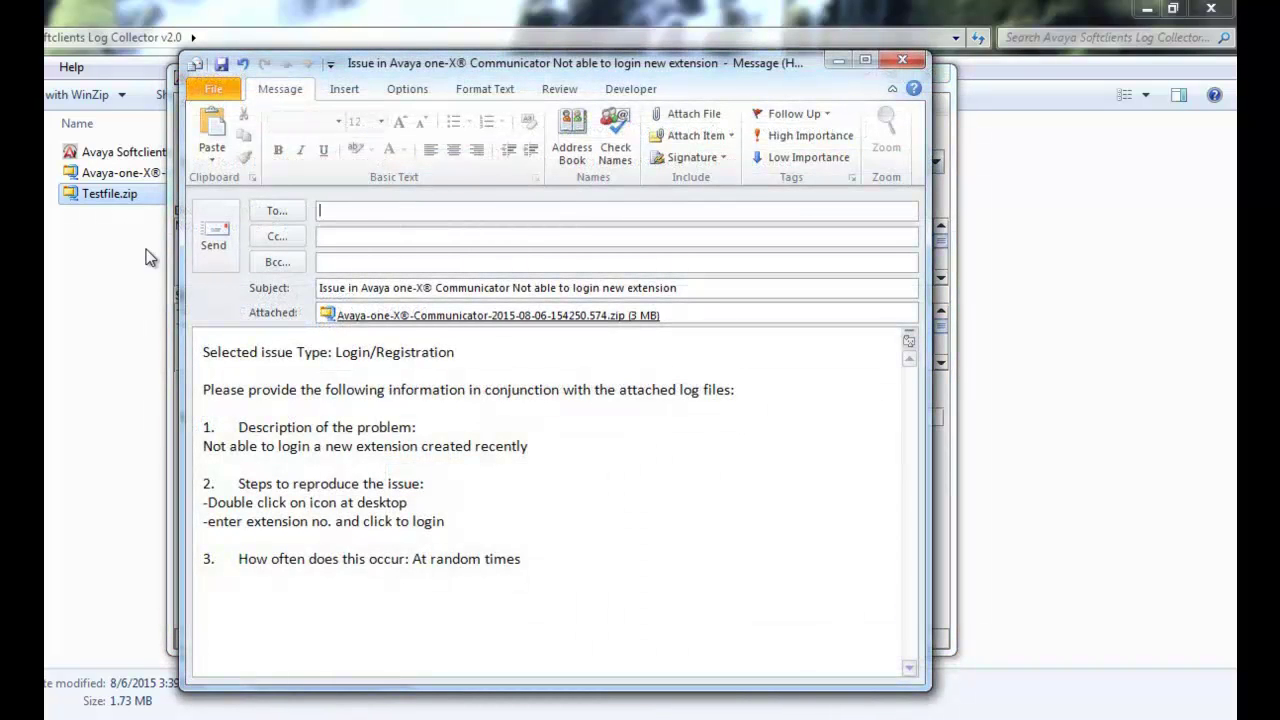
pyautogui.click(211, 254)
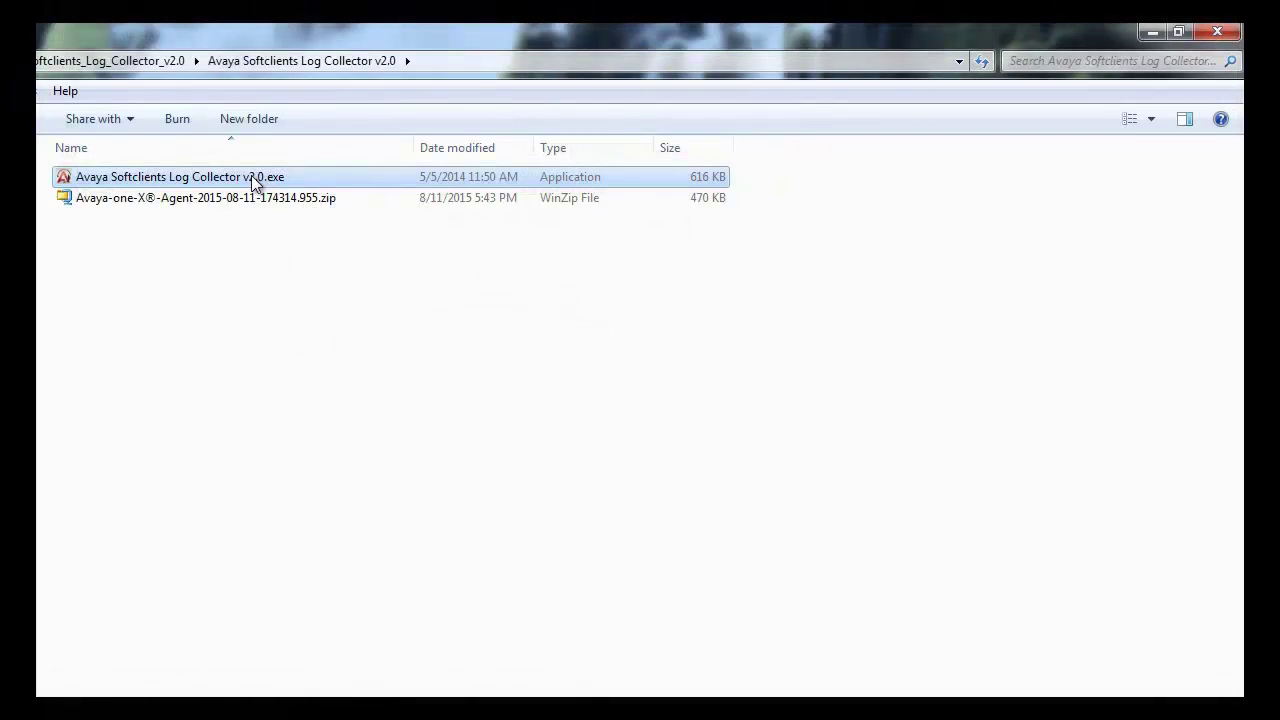
# Relaunch Avaya Softclients Log Collector v2.0.exe as administrator and show the SoftPhones list.
pyautogui.rightClick(253, 183)
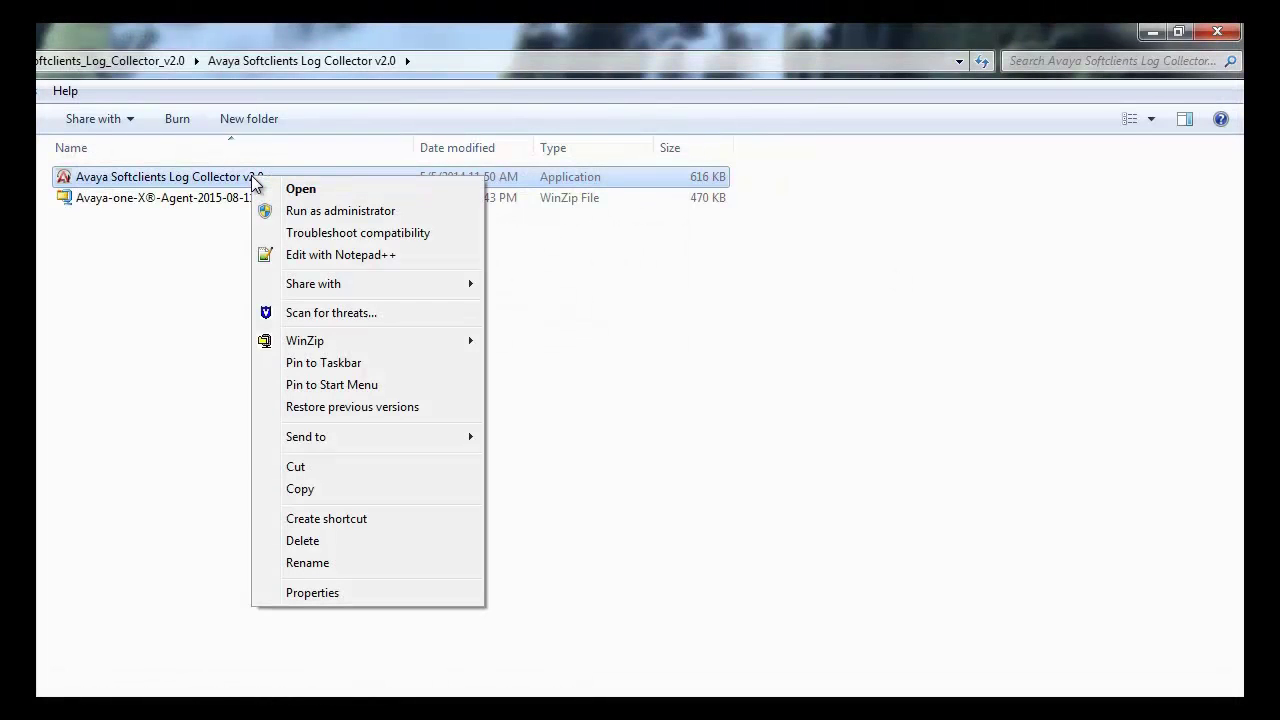
pyautogui.click(320, 212)
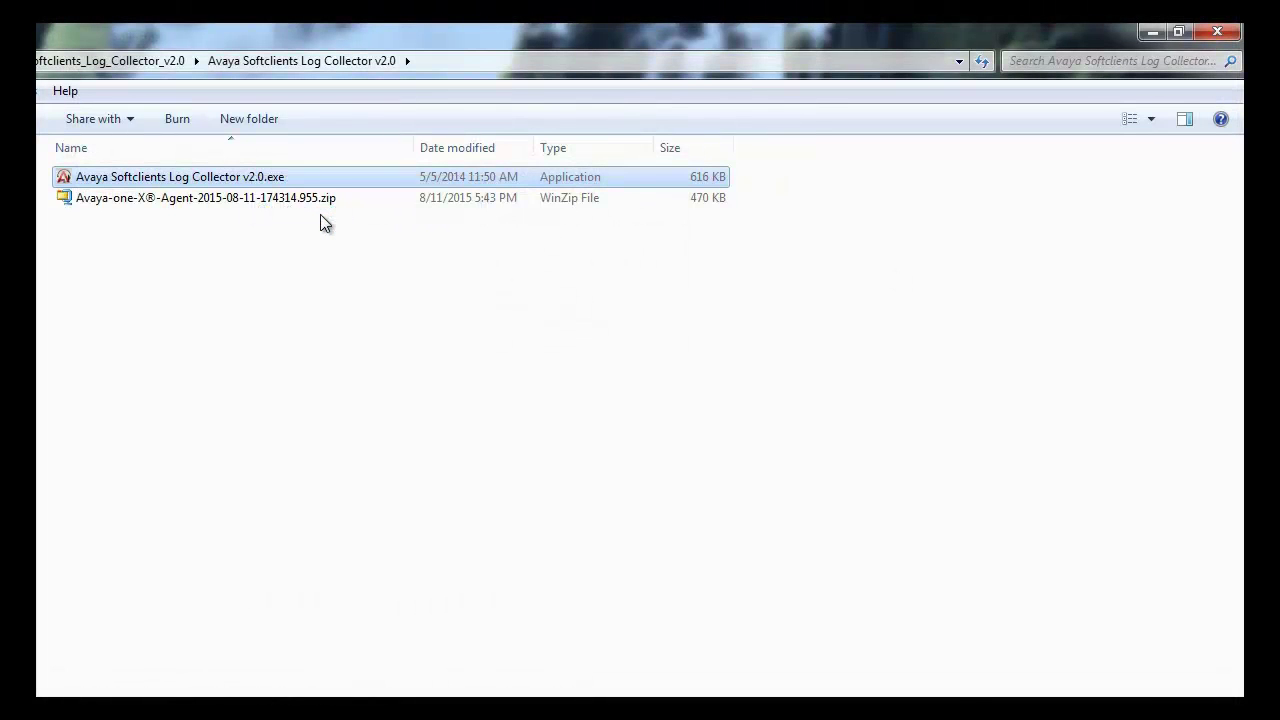
pyautogui.click(208, 127)
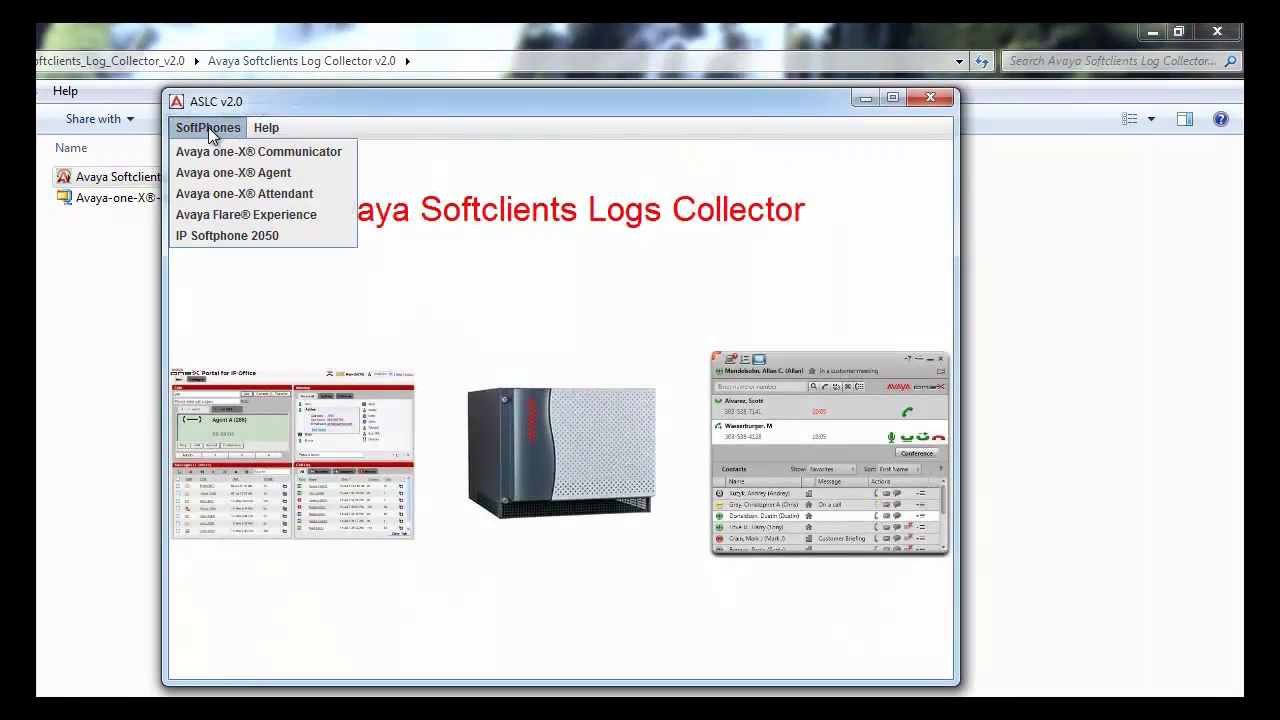
# Select one-X Attendant with OS Details, softphone-specific System Registry and Take Screenshot enabled.
pyautogui.click(237, 197)
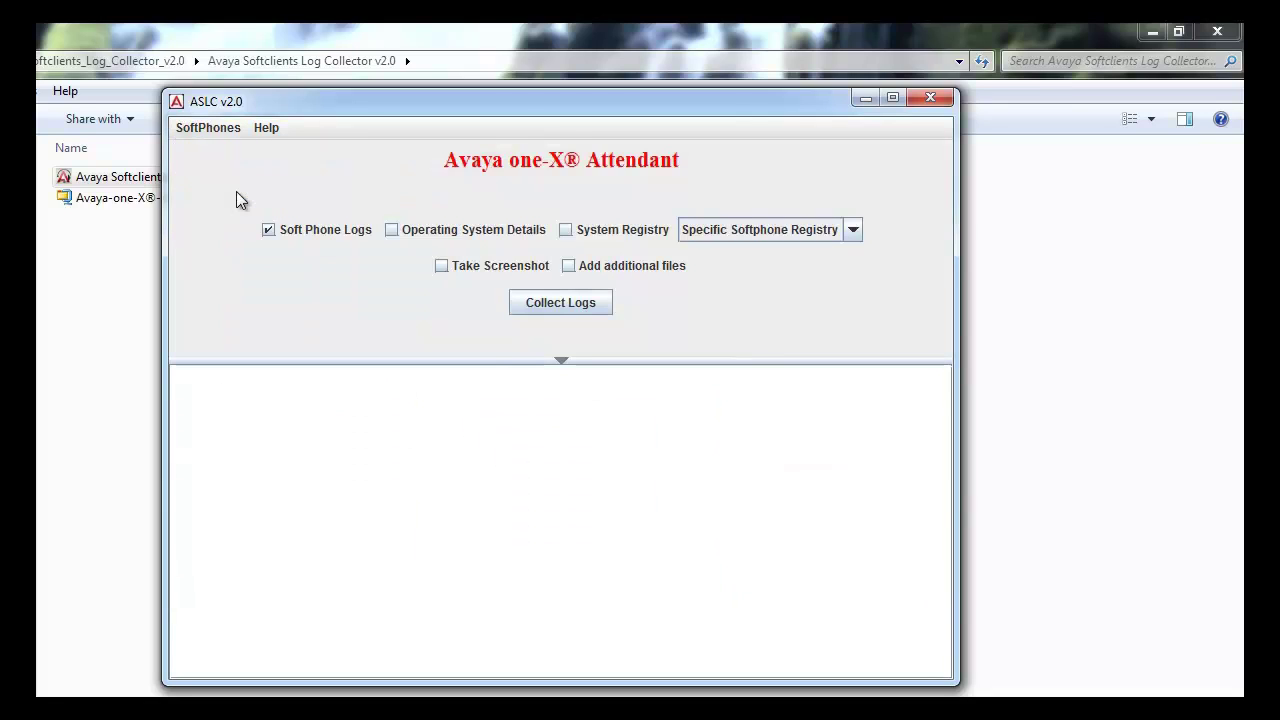
pyautogui.click(402, 234)
pyautogui.click(608, 241)
pyautogui.click(855, 230)
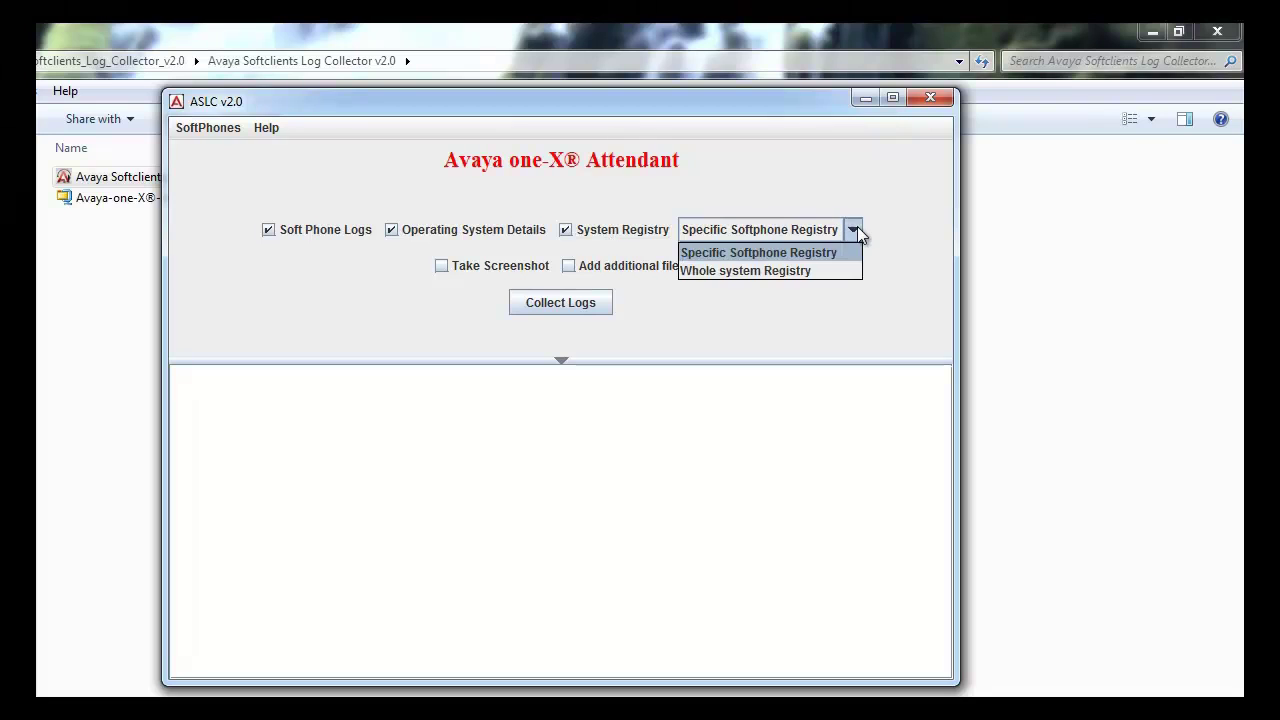
pyautogui.click(834, 252)
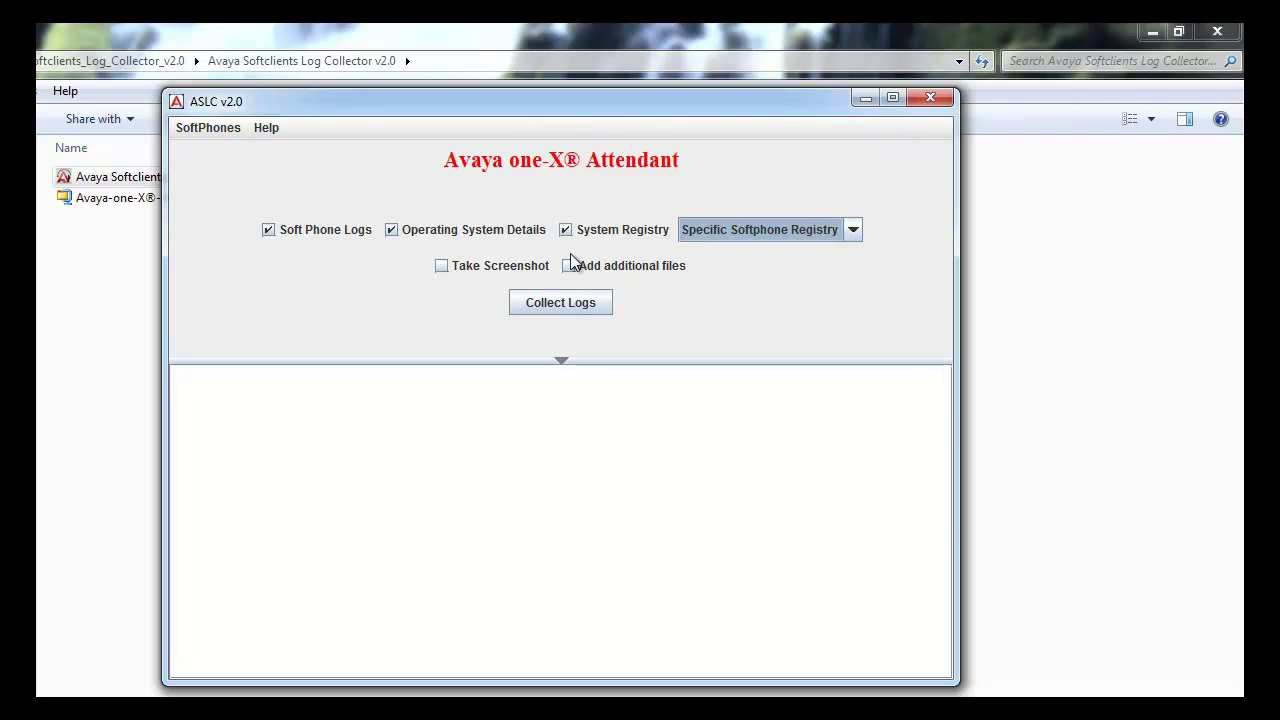
pyautogui.click(462, 268)
# Collect the Attendant logs, capturing screen-shot-1.bmp and screen-shot-2.bmp, then go back.
pyautogui.click(570, 305)
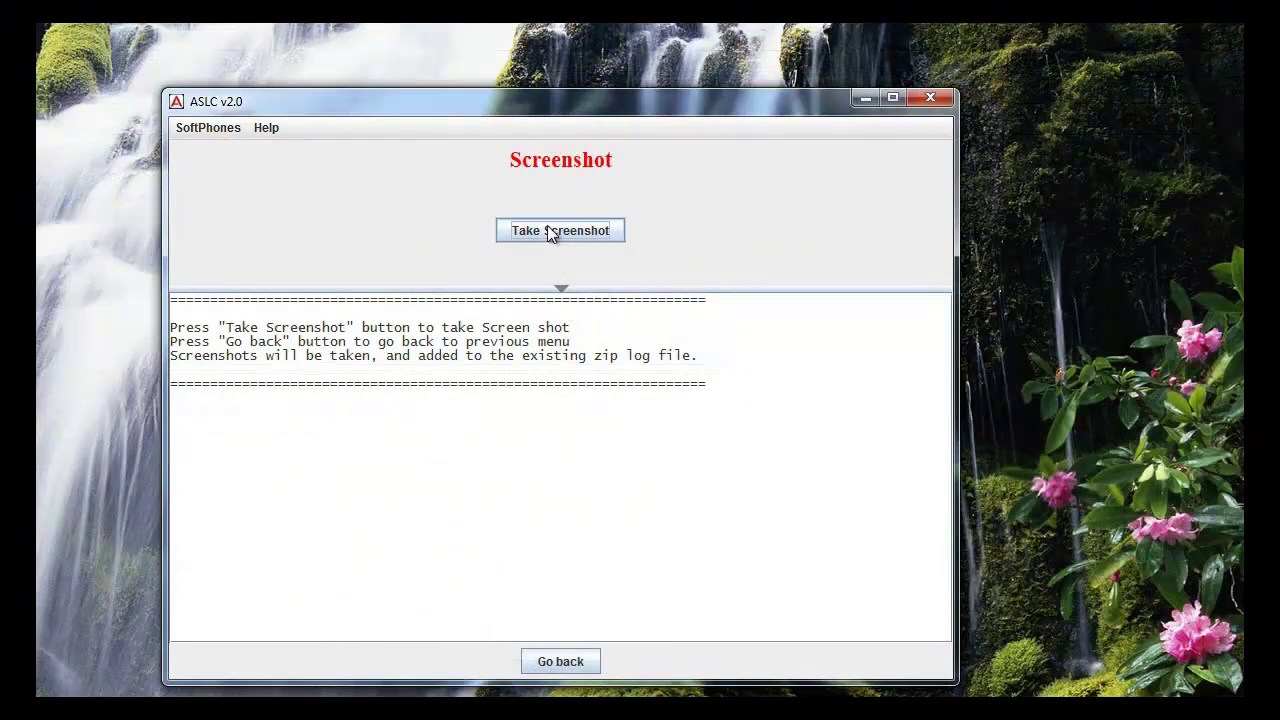
pyautogui.click(549, 230)
pyautogui.click(548, 230)
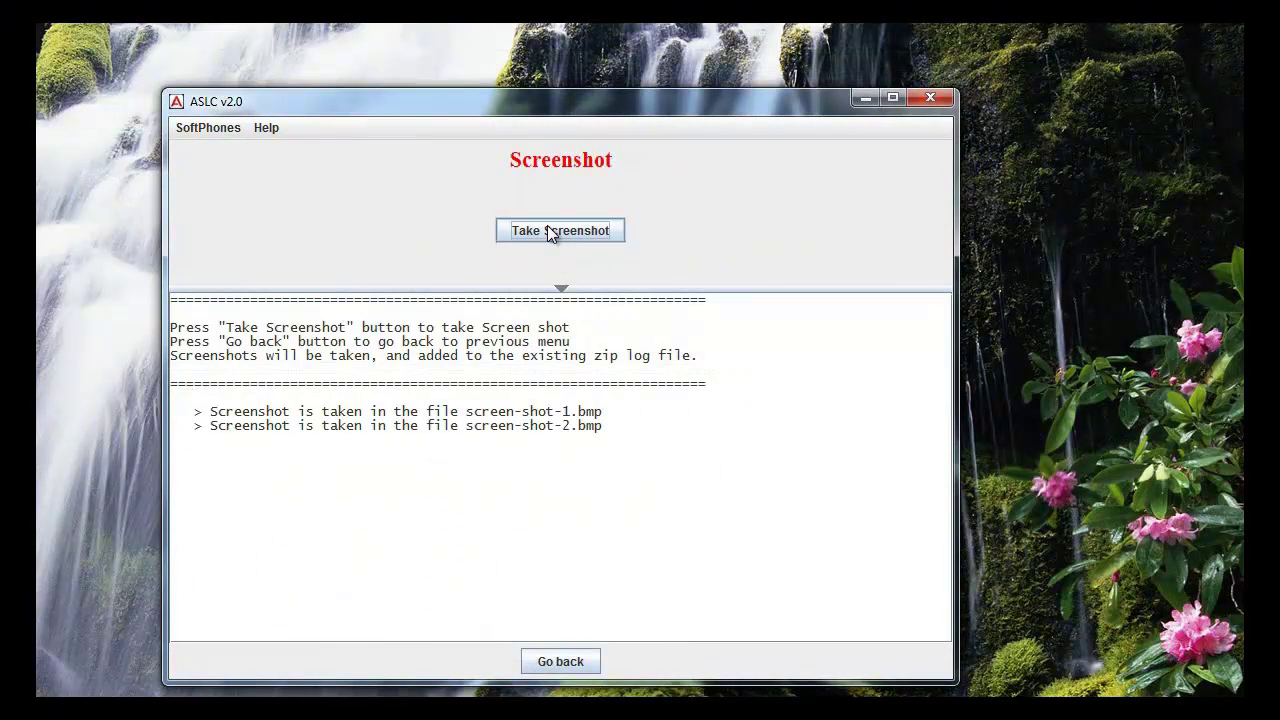
pyautogui.click(560, 662)
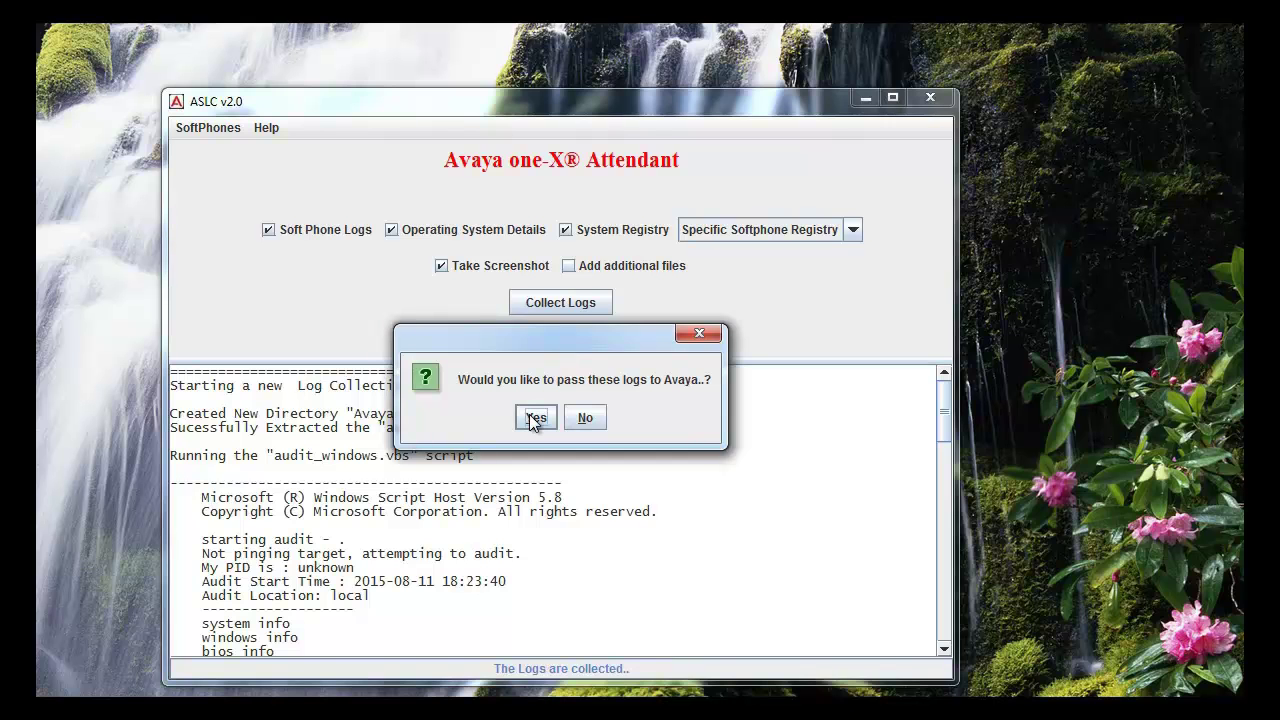
# Agree to pass logs to Avaya, complete subject 'transfer incoming call', set Call Related, Once a week.
pyautogui.click(533, 420)
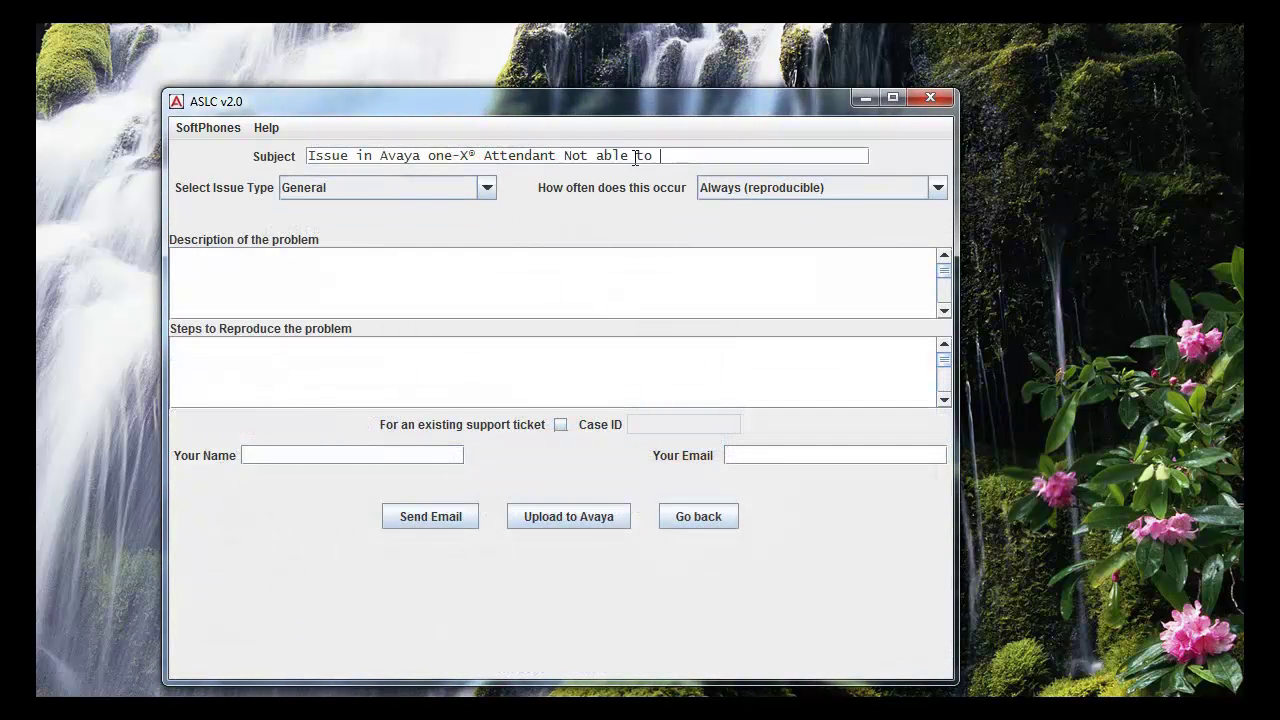
pyautogui.write('transfer incoming call')
pyautogui.click(487, 187)
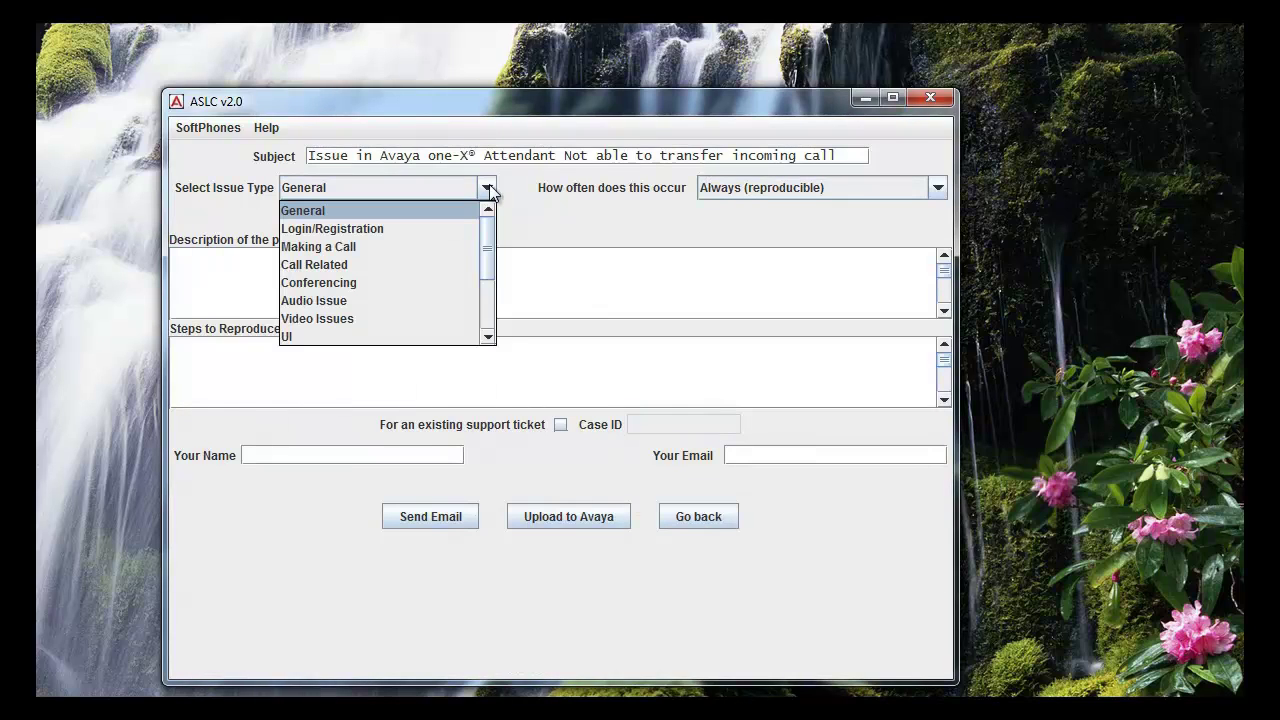
pyautogui.click(382, 258)
pyautogui.click(938, 187)
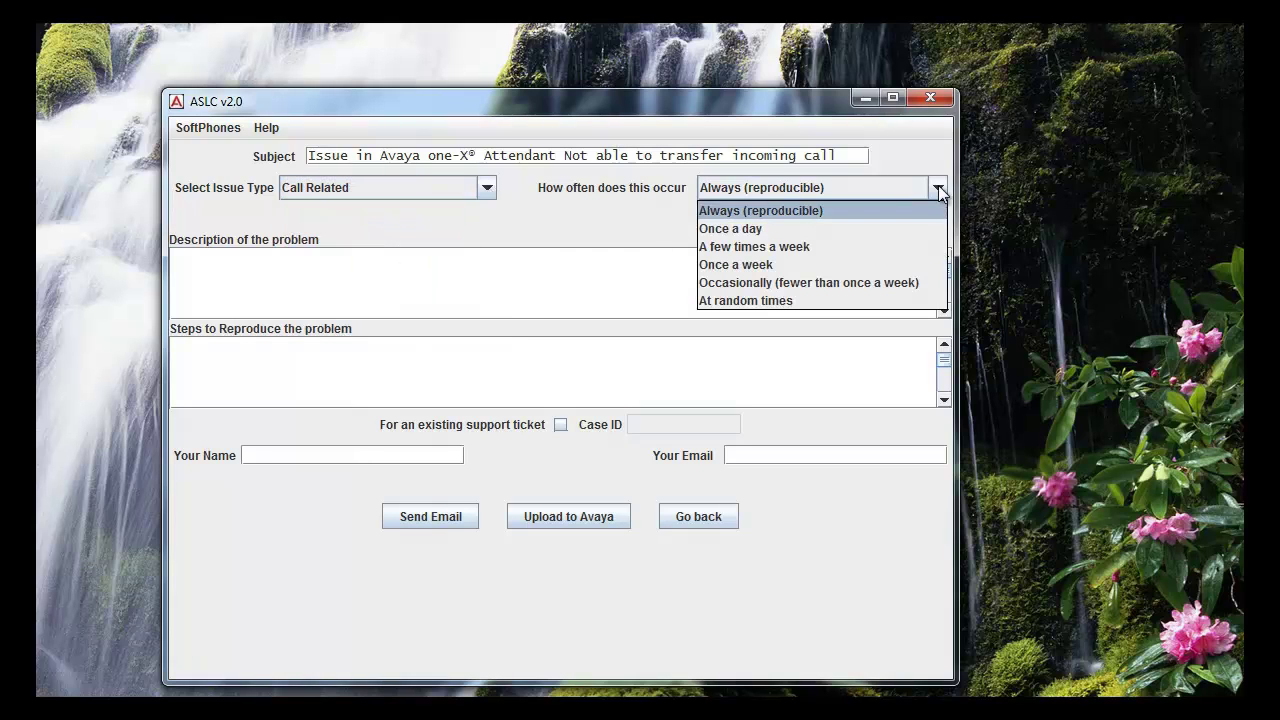
pyautogui.click(846, 265)
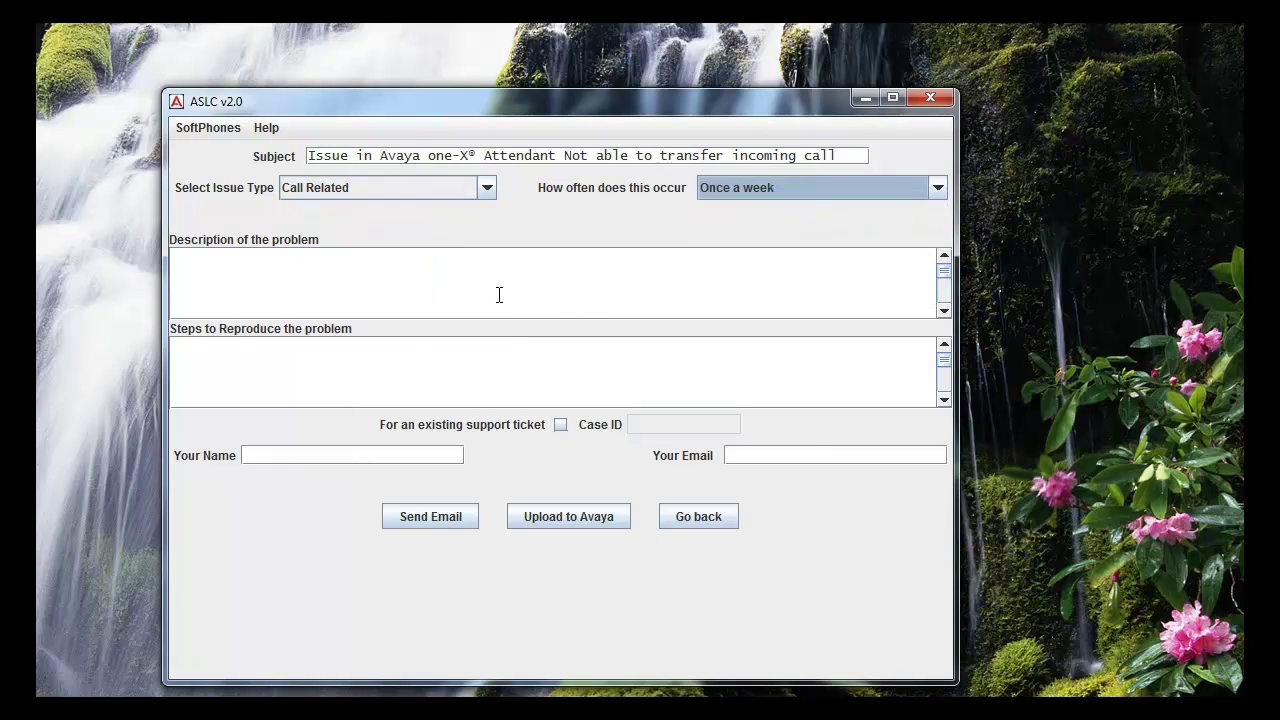
# Describe incoming calls not landing on a particular extension and list three transfer reproduction steps.
pyautogui.click(399, 288)
pyautogui.write('Incoming calls are not')
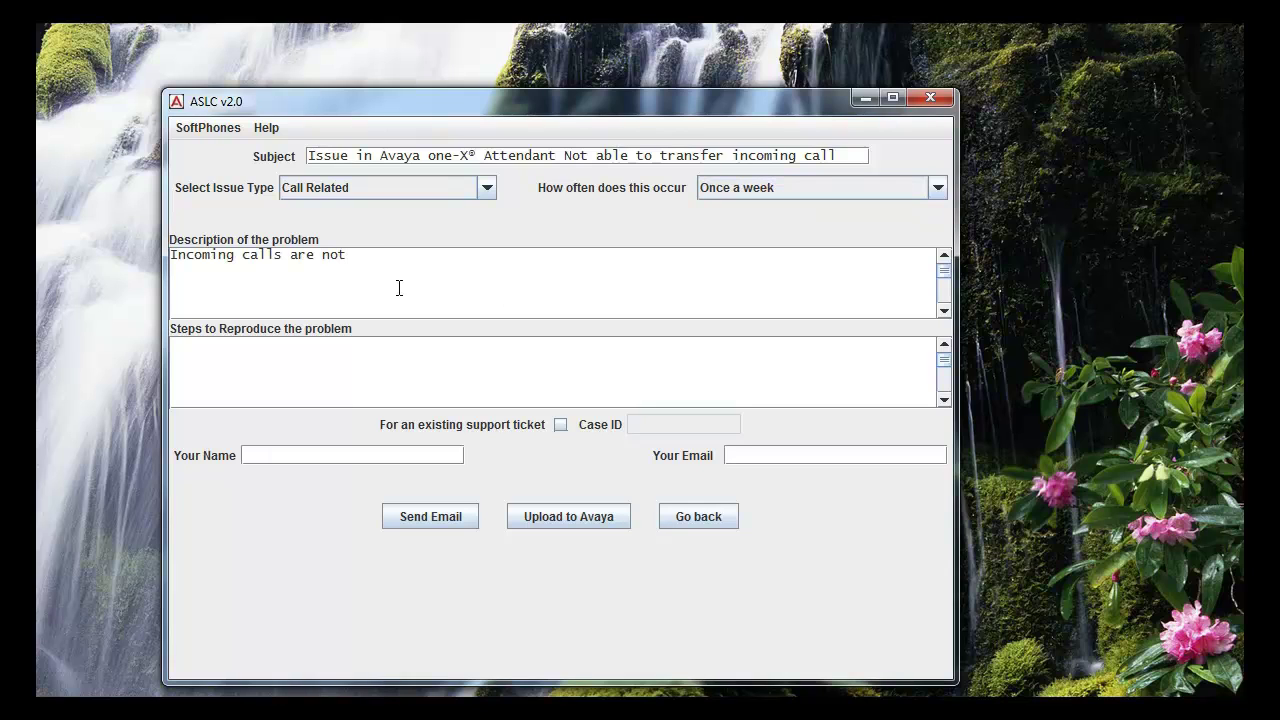
pyautogui.write(' landing to perticular extension')
pyautogui.click(370, 359)
pyautogui.write('-Incoming call from 1234567 external no.')
pyautogui.press('Return')
pyautogui.write('-Transfer call to extension as per caller re')
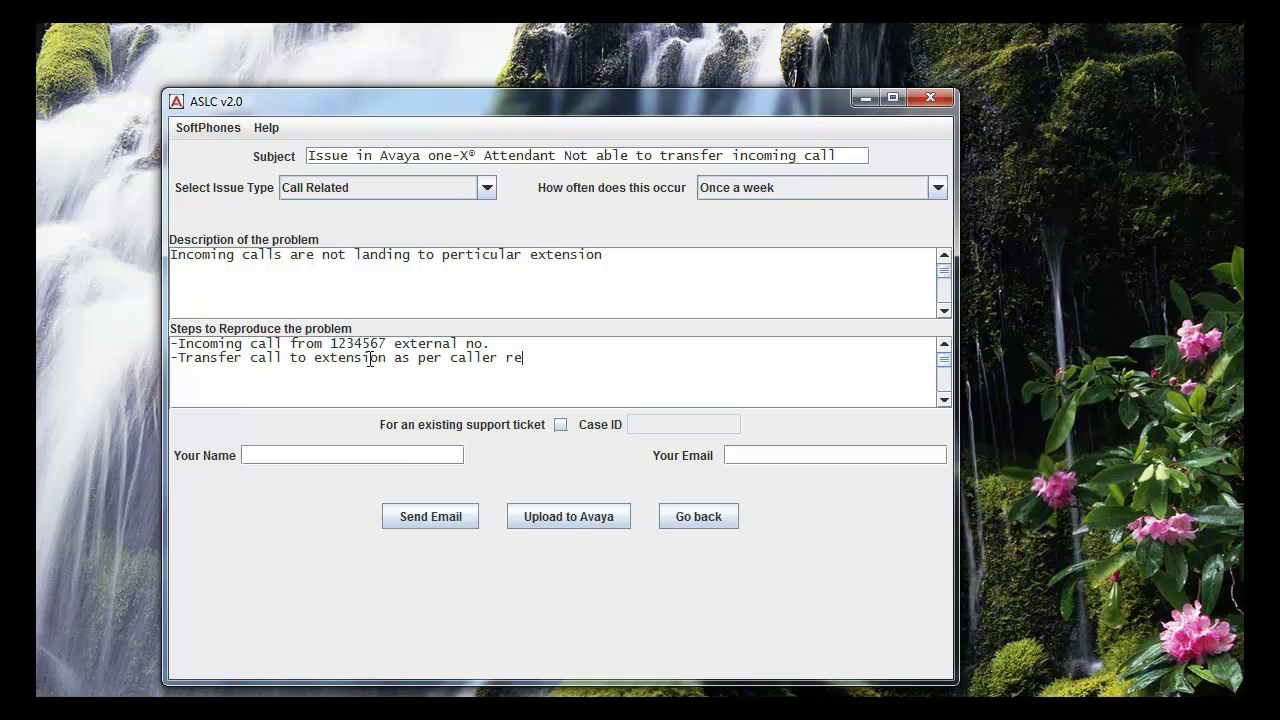
pyautogui.write('quest to extension no. 5678')
pyautogui.press('Return')
pyautogui.write('-Call ')
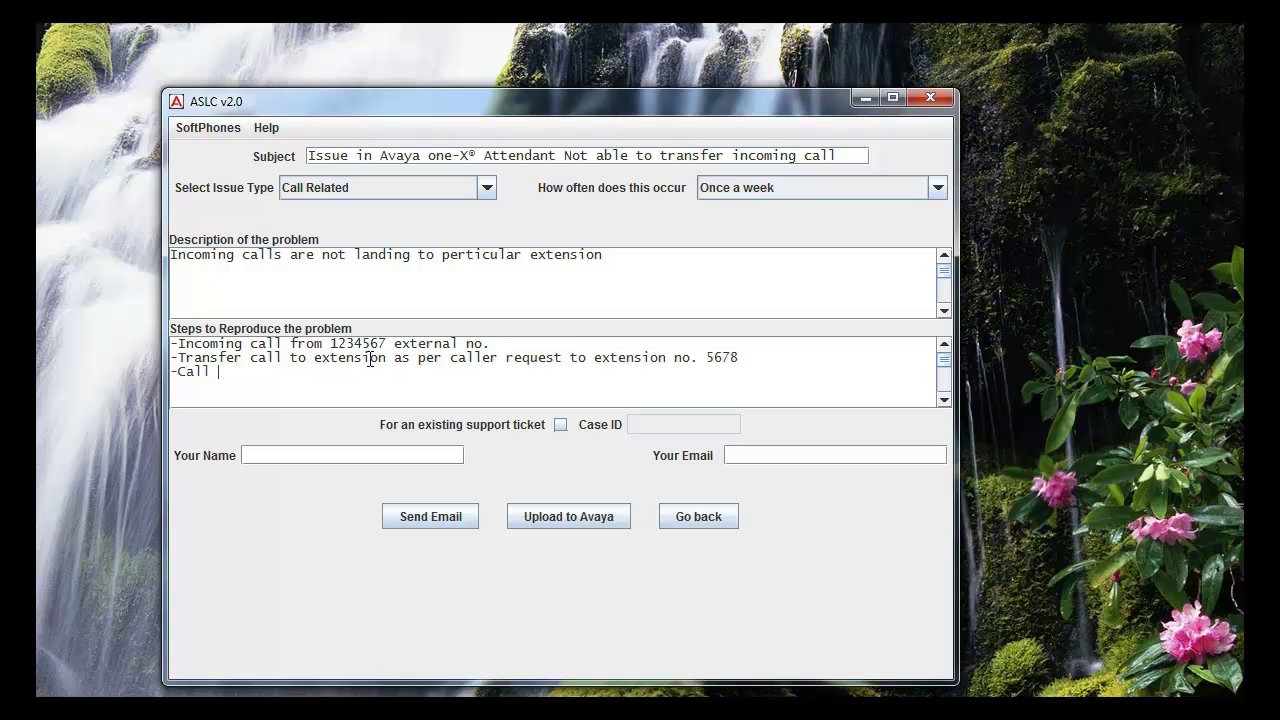
pyautogui.write('does not land to exte')
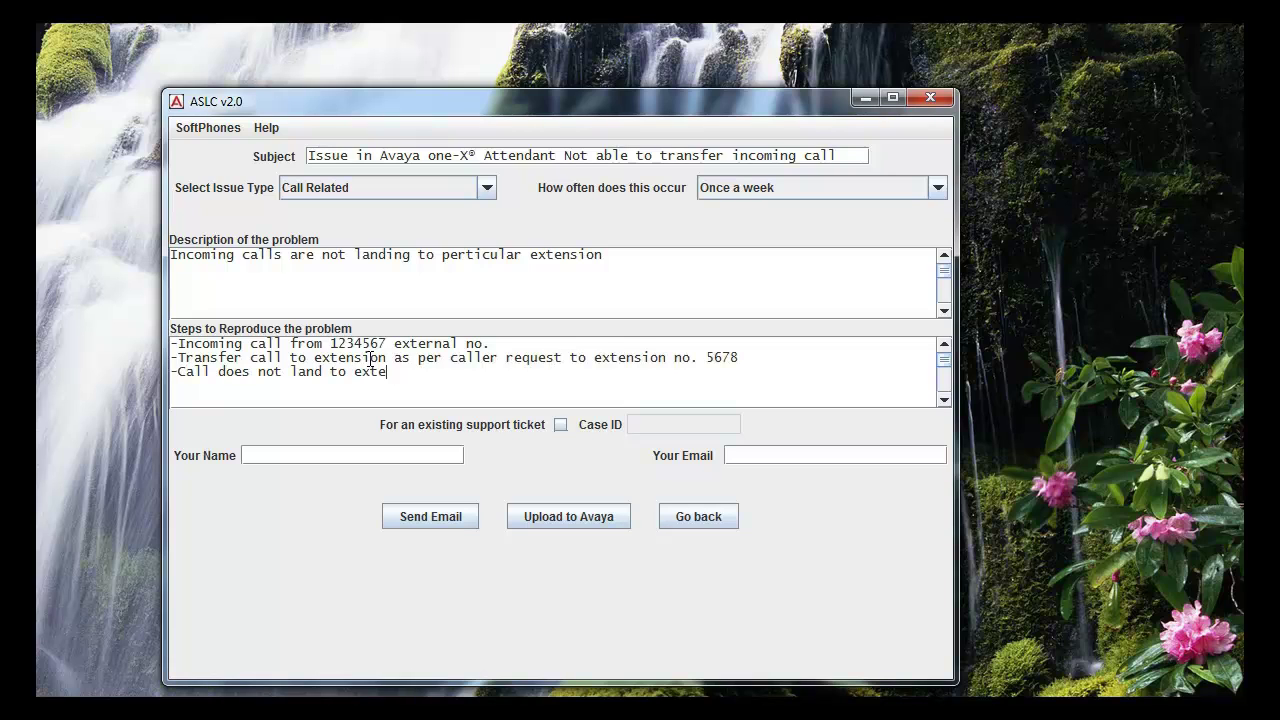
pyautogui.write('nsion 5678')
# Mark it as an existing case, enter the case ID, reporter's name and e-mail, and upload to Avaya.
pyautogui.click(560, 424)
pyautogui.click(632, 424)
pyautogui.write('1-123456')
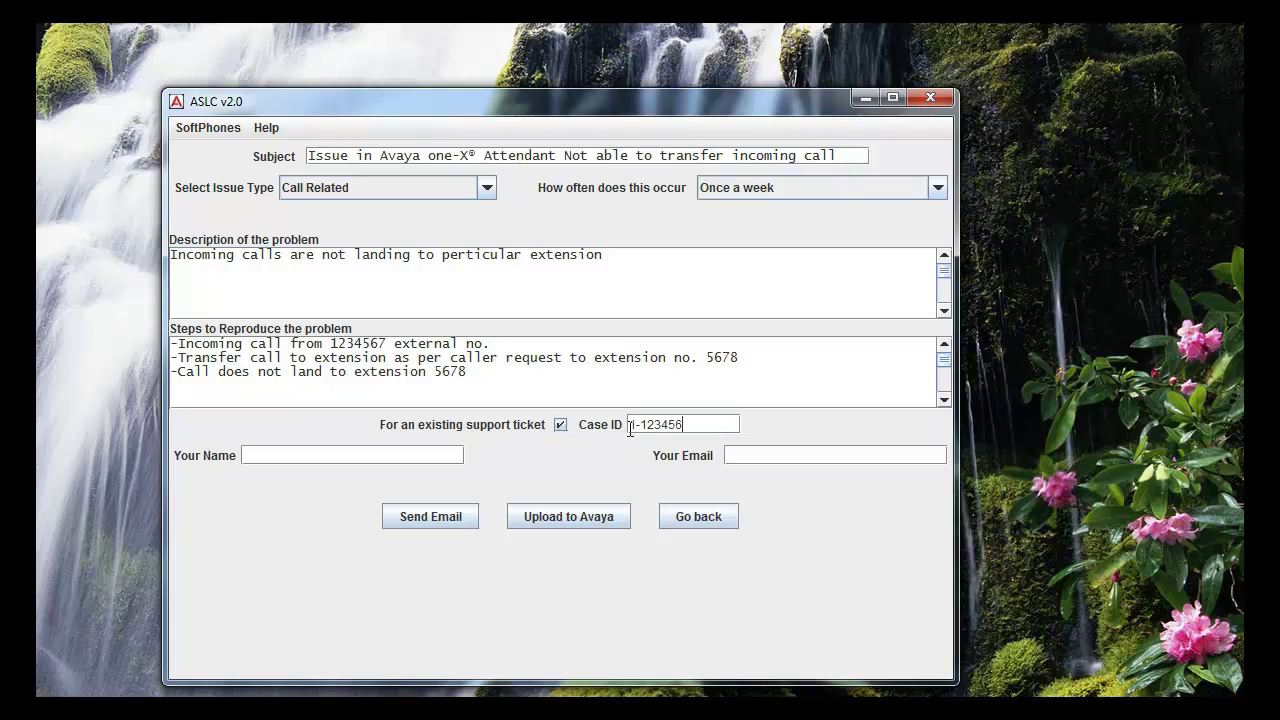
pyautogui.press('Tab')
pyautogui.write('Customercustomer@abcdef.com')
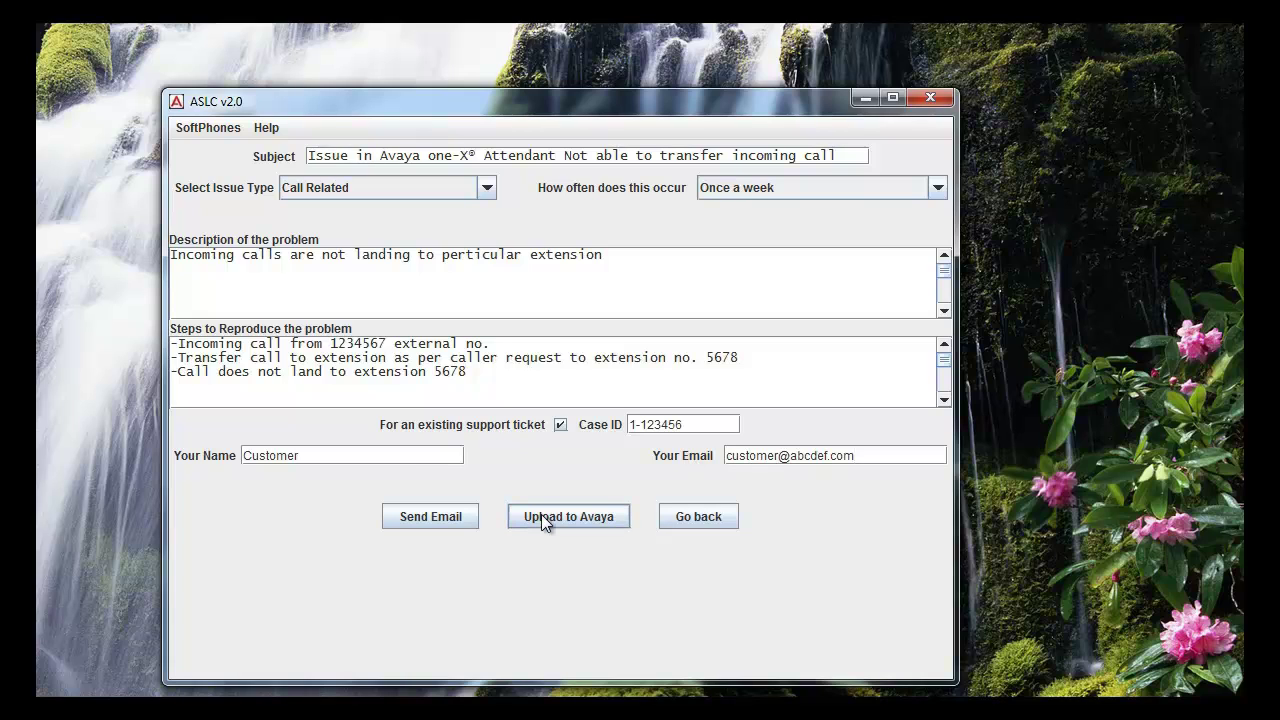
pyautogui.click(541, 514)
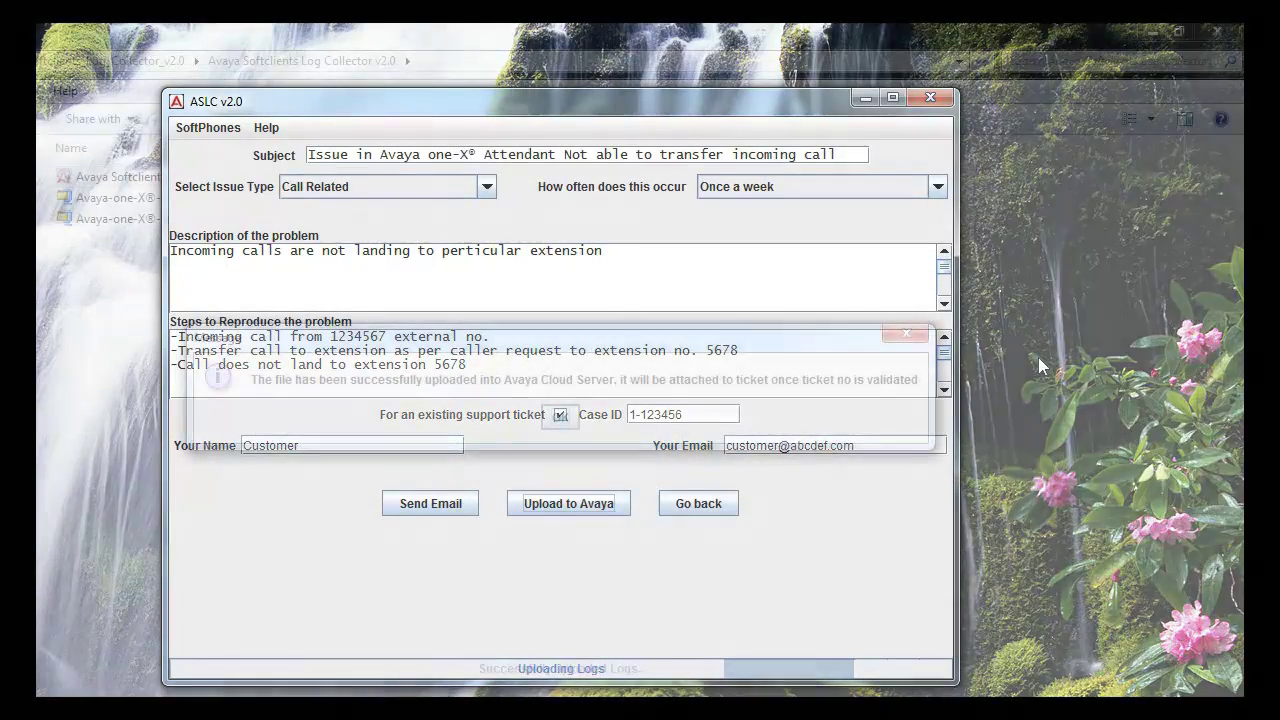